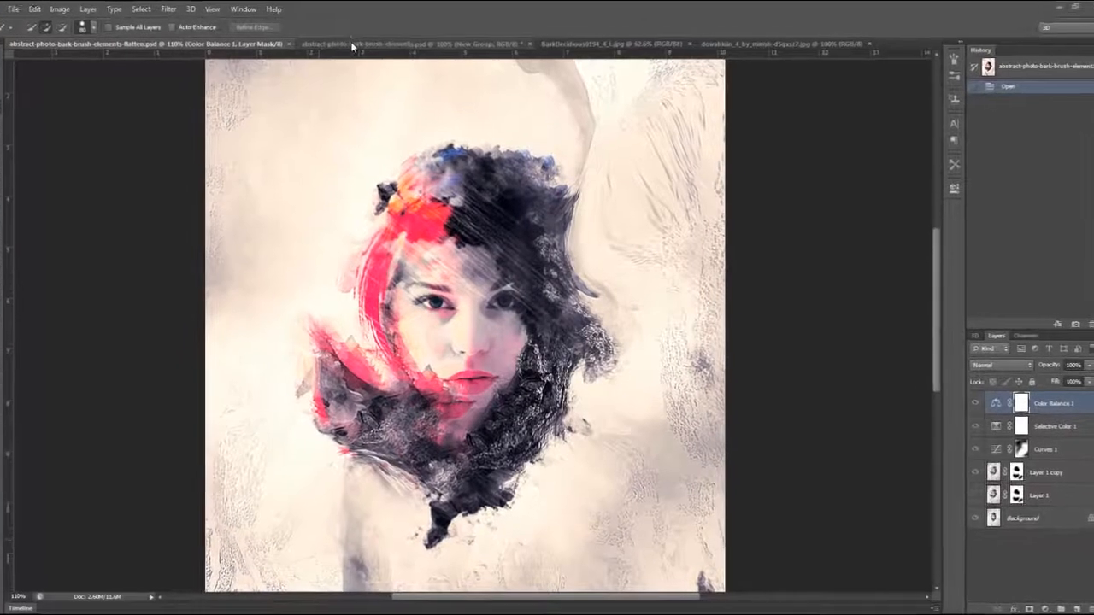
Look over the portrait composition in abstract-photo-bark-brush-elements.psd and bring up the BarkDecidious0194_4_L.jpg tree bark photo
{"action": "left_click", "coordinate": [351, 42]}
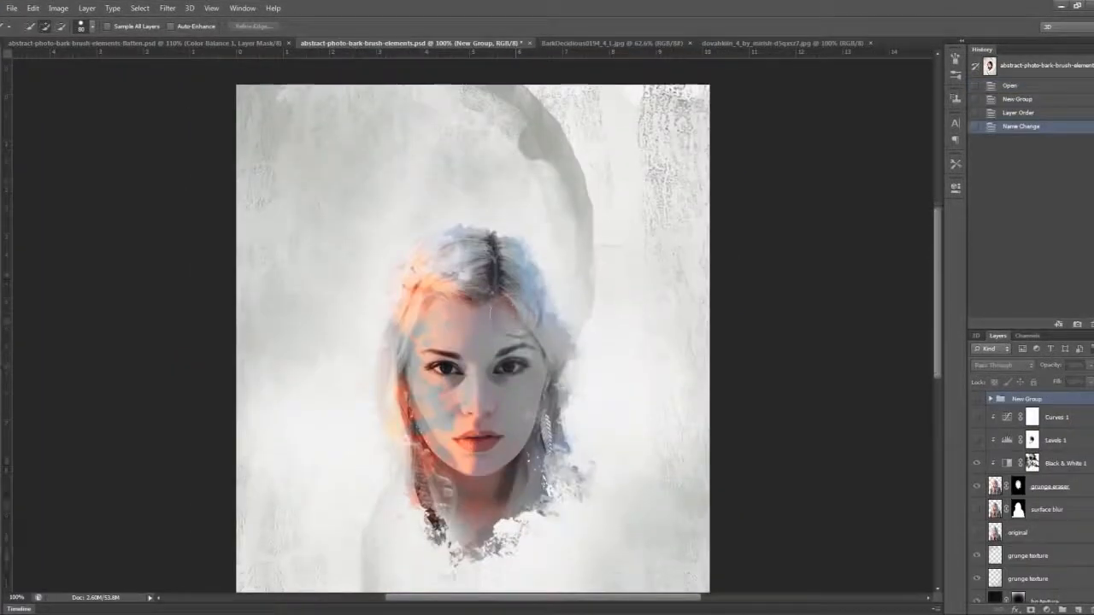
{"action": "scroll", "coordinate": [489, 313], "scroll_direction": "down", "scroll_amount": 1}
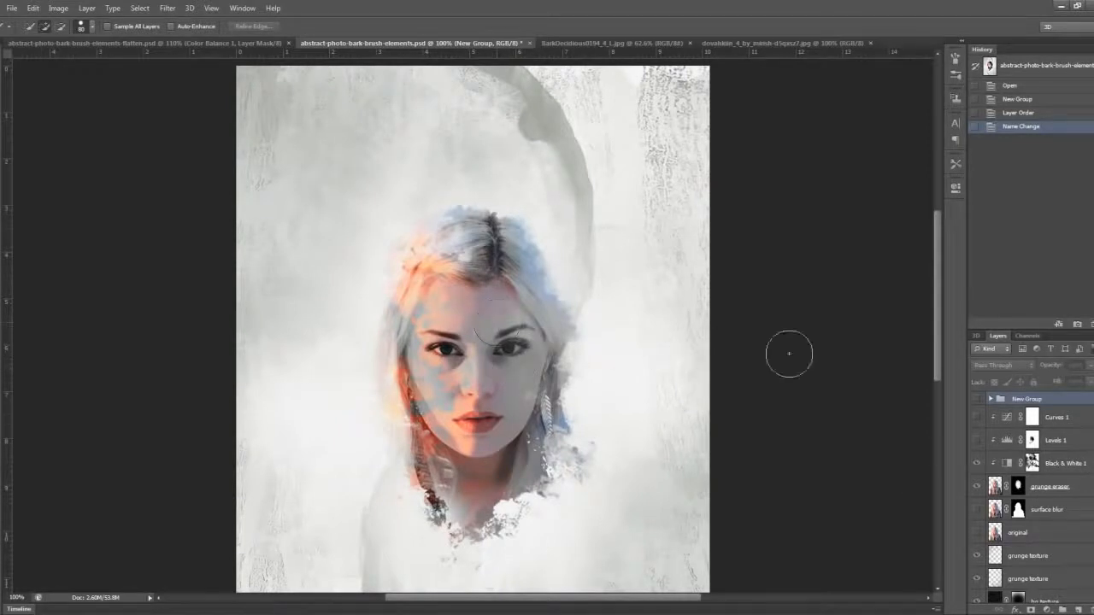
{"action": "left_click", "coordinate": [607, 42]}
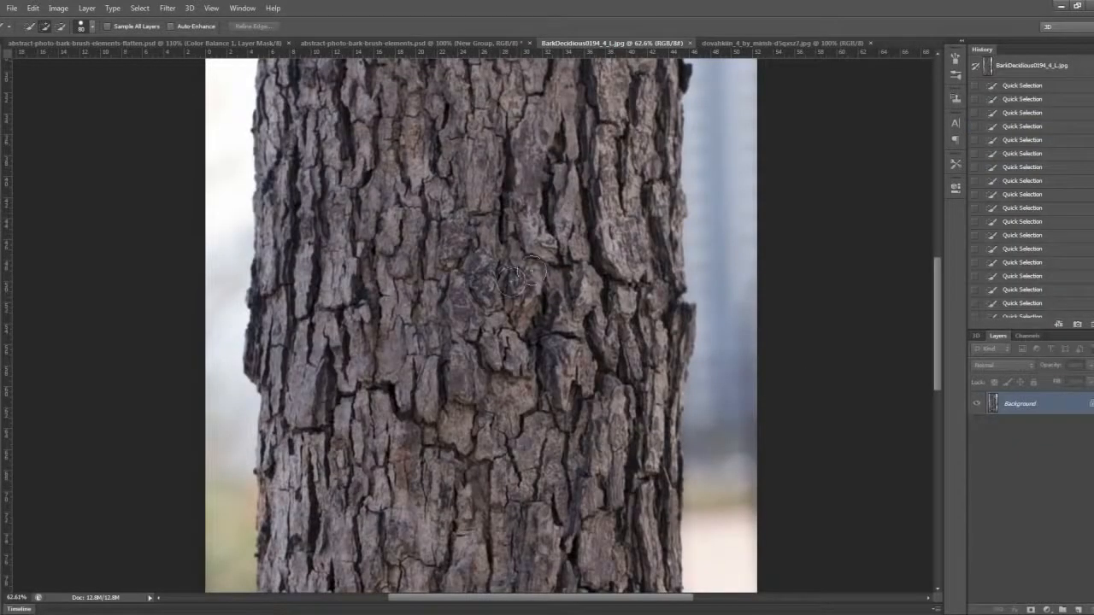
{"action": "scroll", "coordinate": [524, 258], "scroll_direction": "down", "scroll_amount": 1}
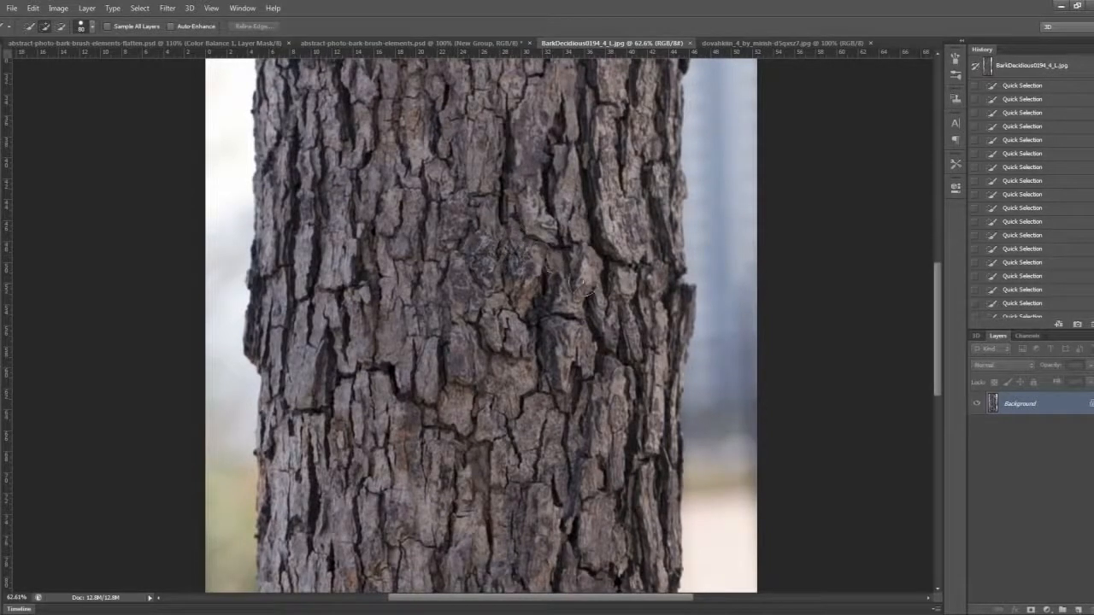
{"action": "scroll", "coordinate": [537, 282], "scroll_direction": "down", "scroll_amount": 1}
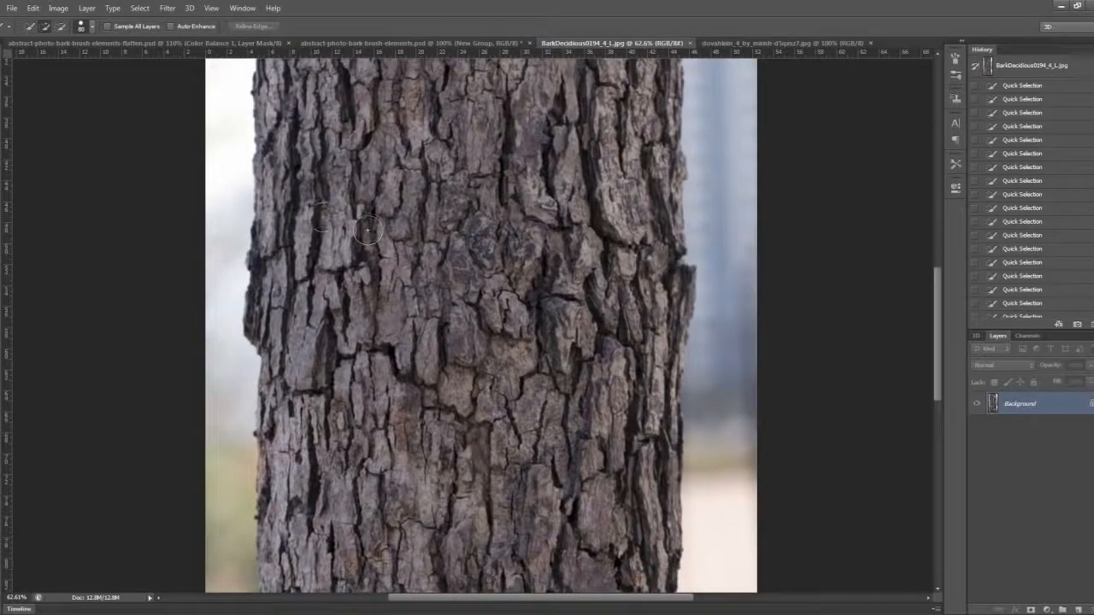
Select a tall chunk of bark just right of the trunk's centre with the Quick Selection Tool
{"action": "right_click", "coordinate": [1, 105]}
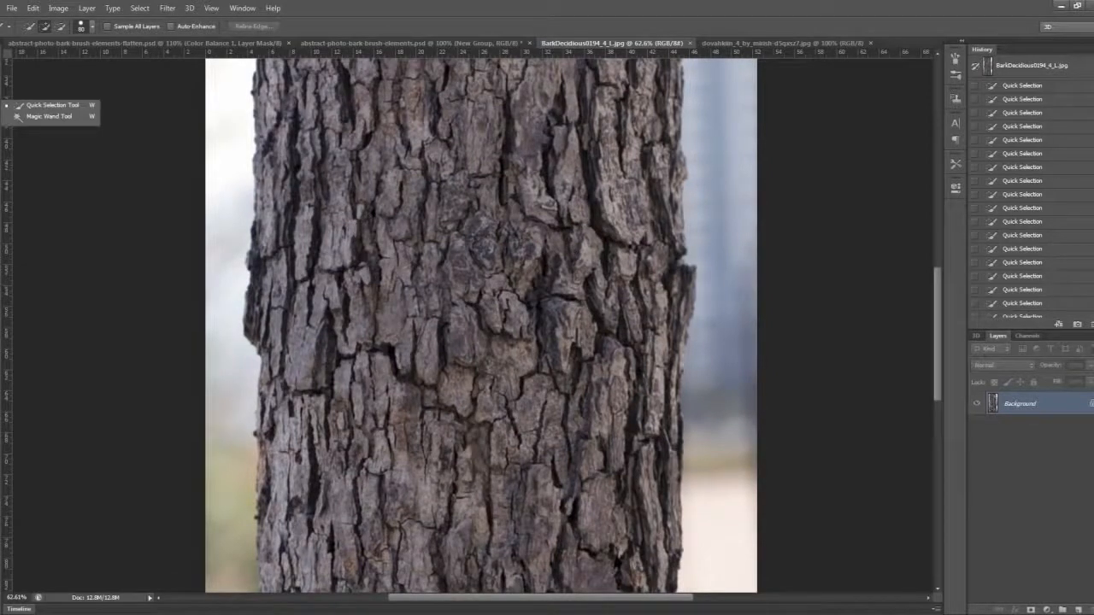
{"action": "left_click", "coordinate": [54, 107]}
{"action": "left_click", "coordinate": [91, 28]}
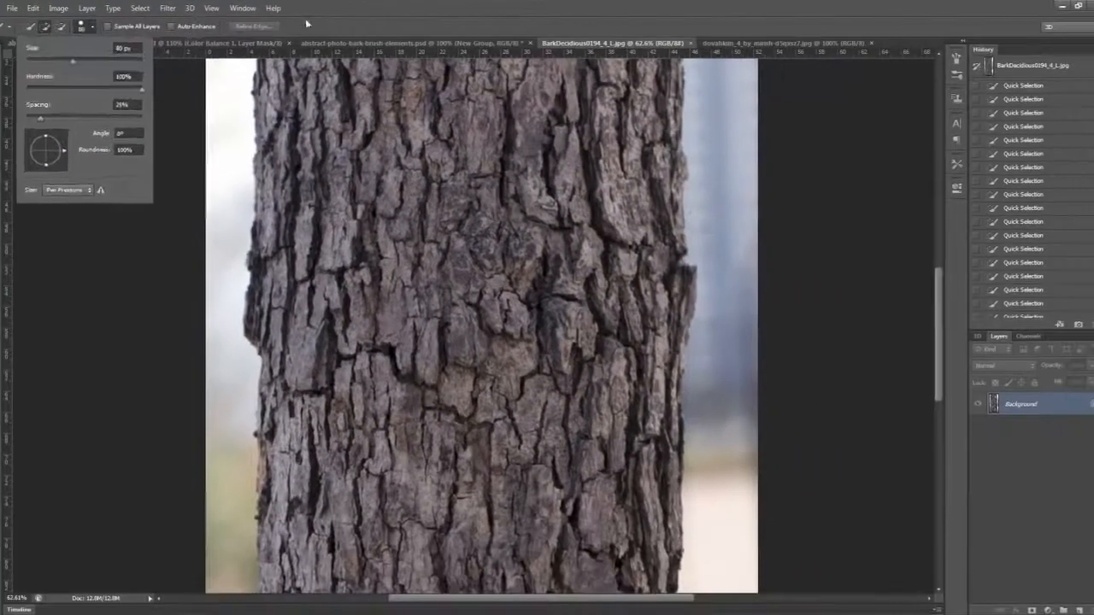
{"action": "left_click", "coordinate": [457, 35]}
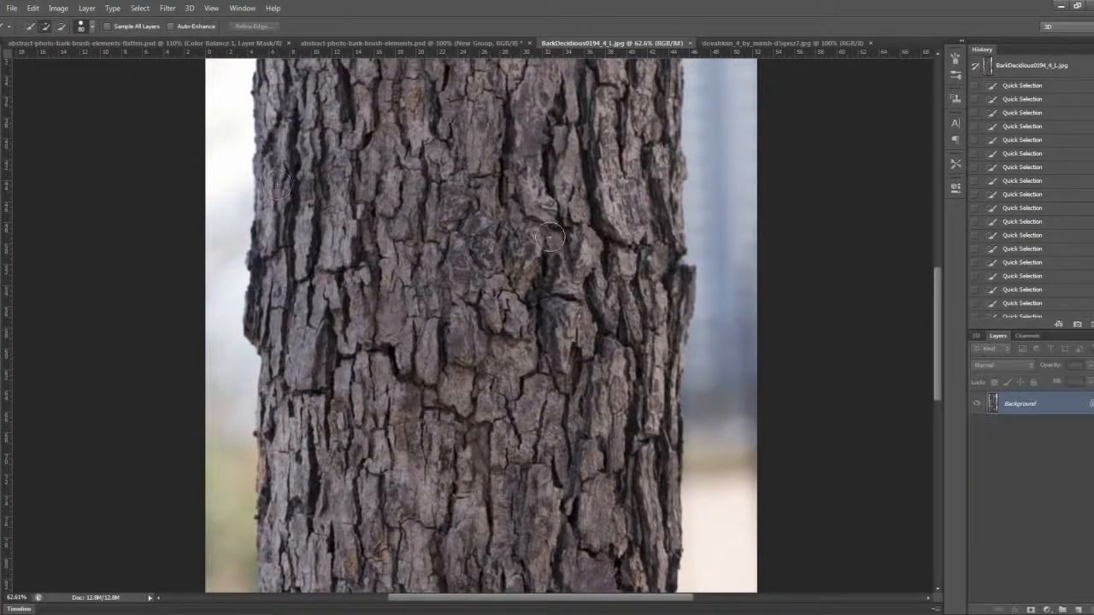
{"action": "mouse_move", "coordinate": [563, 227]}
{"action": "left_mouse_down"}
{"action": "mouse_move", "coordinate": [606, 309]}
{"action": "mouse_move", "coordinate": [585, 388]}
{"action": "mouse_move", "coordinate": [563, 372]}
{"action": "mouse_move", "coordinate": [568, 343]}
{"action": "left_mouse_up"}
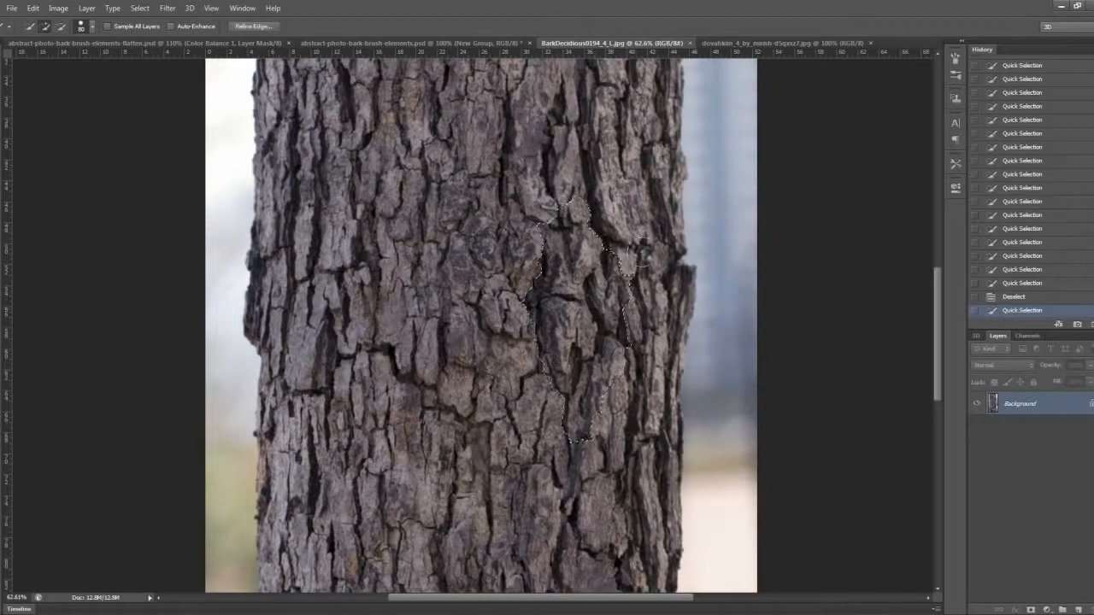
{"action": "left_click_drag", "start_coordinate": [613, 254], "coordinate": [608, 229]}
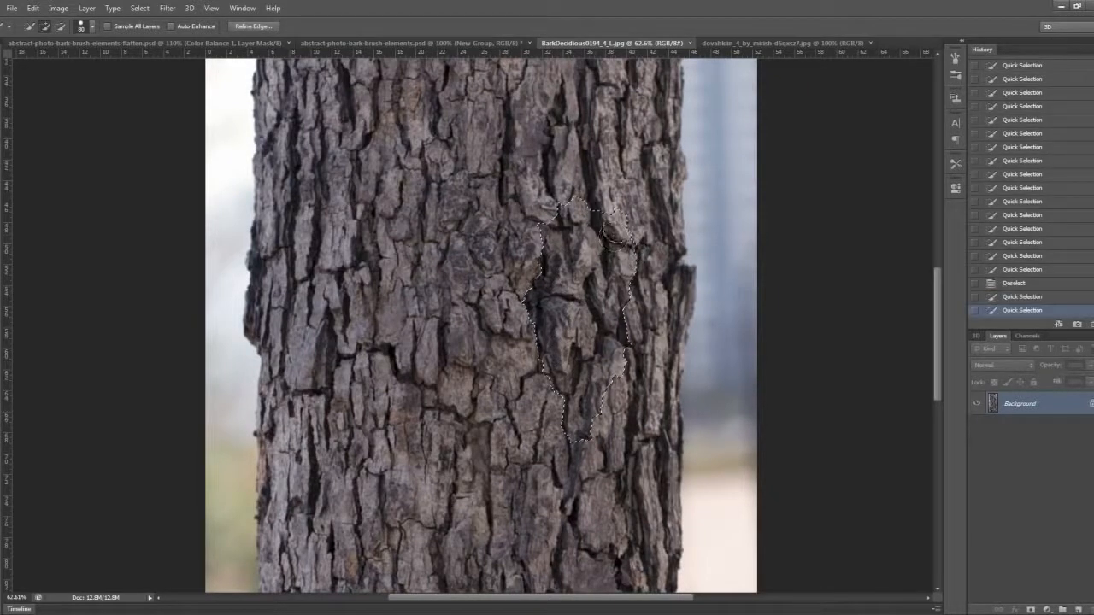
Refine the bark selection by subtracting the excess along its lower right and left edges and adding back the lower tip
{"action": "key", "text": "alt"}
{"action": "key", "text": "alt"}
{"action": "left_click", "coordinate": [611, 387], "text": "alt"}
{"action": "left_click_drag", "start_coordinate": [584, 417], "coordinate": [585, 443]}
{"action": "left_click", "coordinate": [590, 412], "text": "alt"}
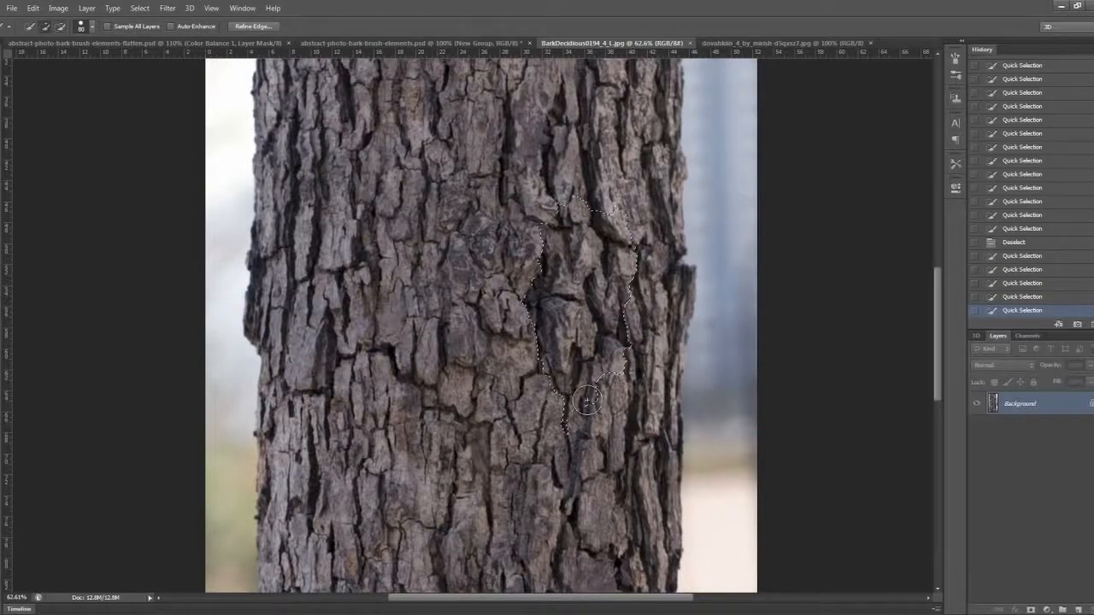
{"action": "left_click", "coordinate": [574, 428]}
{"action": "left_click", "coordinate": [608, 413], "text": "alt"}
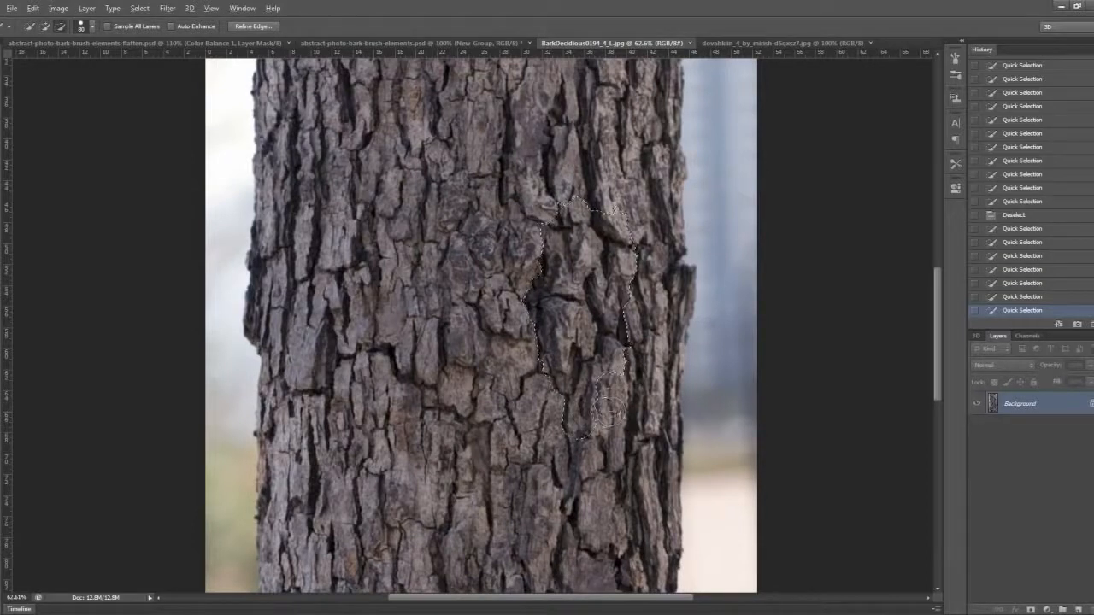
{"action": "left_click", "coordinate": [530, 316], "text": "alt"}
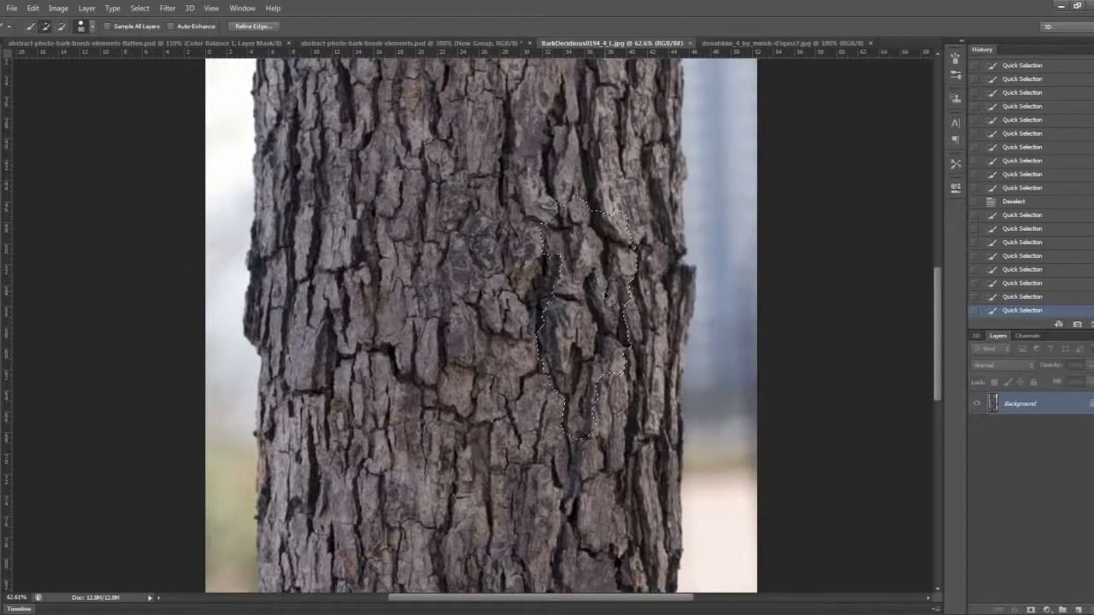
In abstract-photo-bark-brush-elements.psd, add a new layer above Curves 1 and paste the copied bark onto it
{"action": "left_click", "coordinate": [108, 44]}
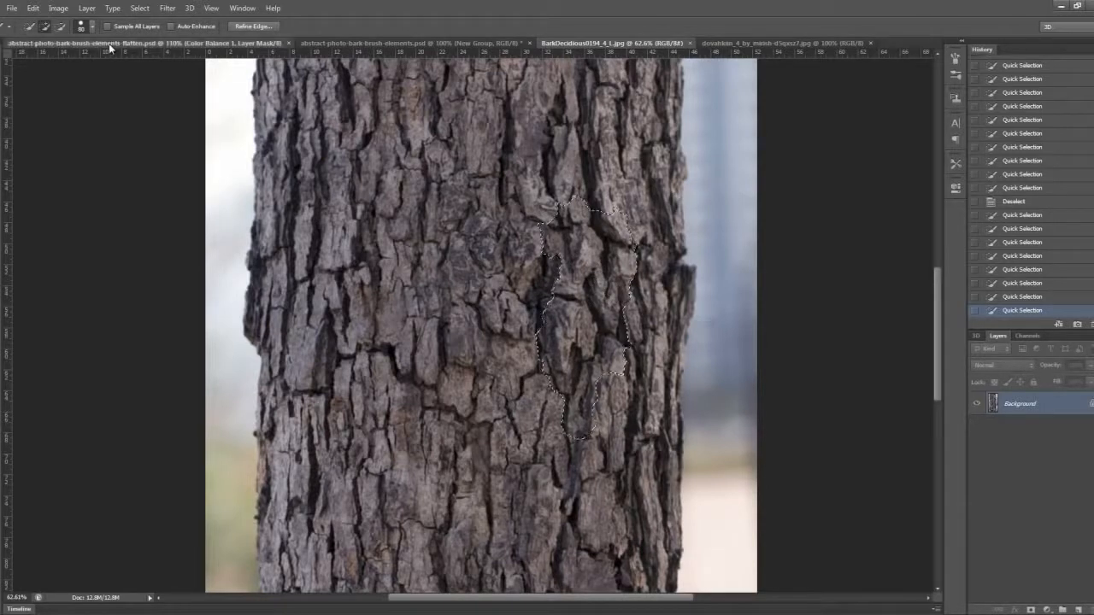
{"action": "left_click", "coordinate": [426, 43]}
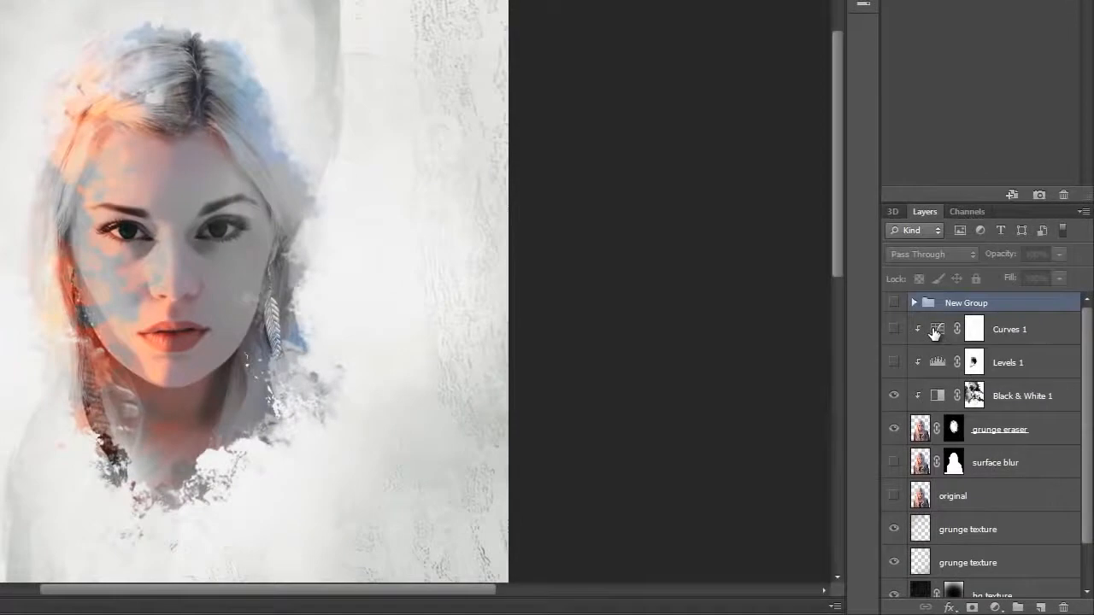
{"action": "left_click_drag", "start_coordinate": [935, 332], "coordinate": [934, 334]}
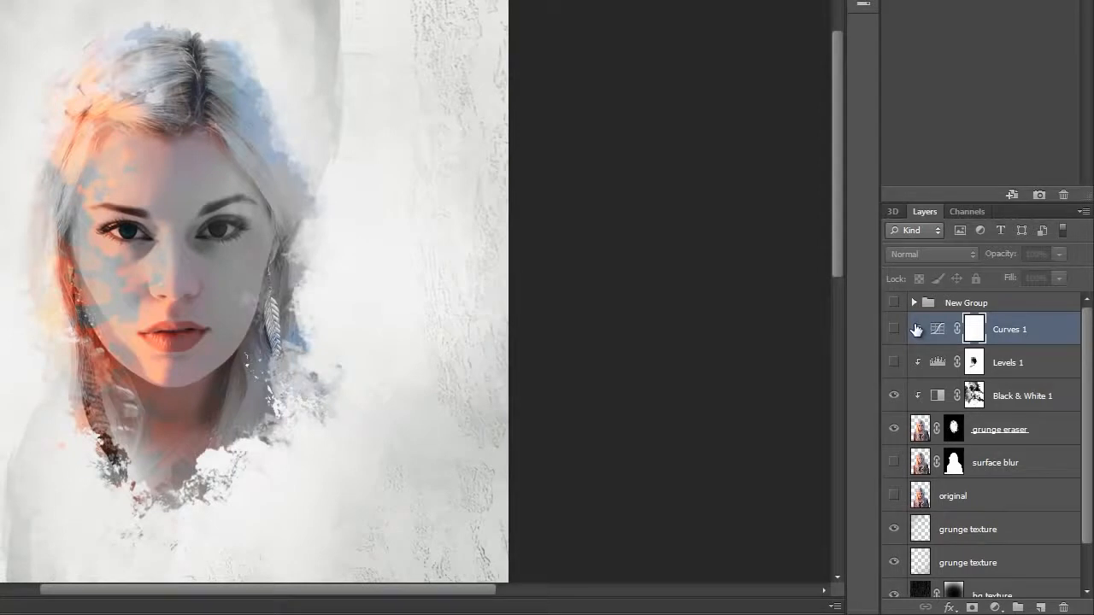
{"action": "left_click", "coordinate": [894, 364]}
{"action": "left_click", "coordinate": [894, 364]}
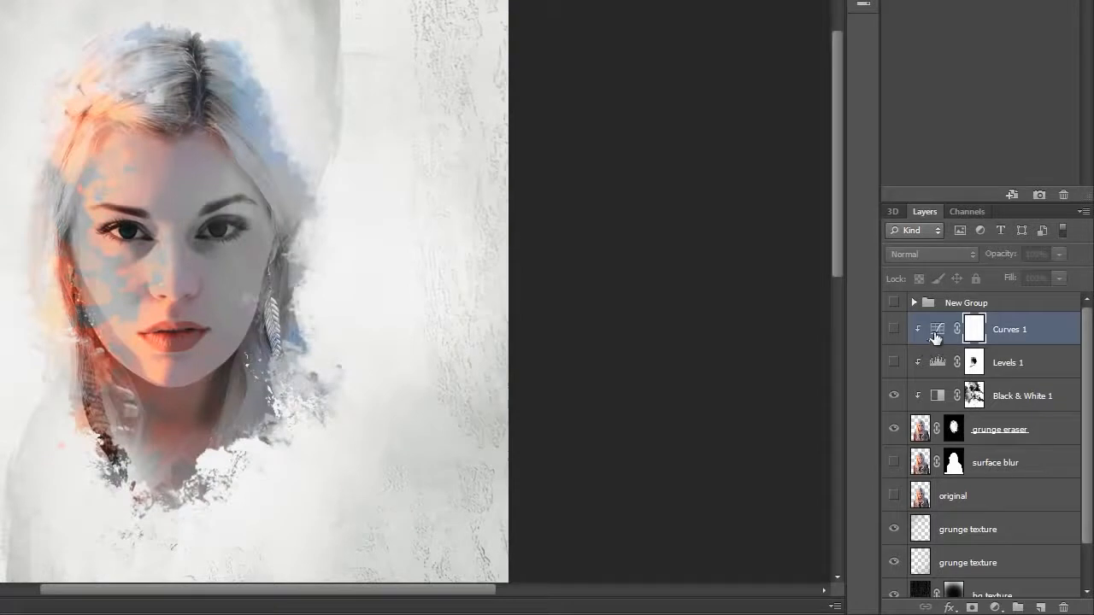
{"action": "key", "text": "ctrl+shift+n"}
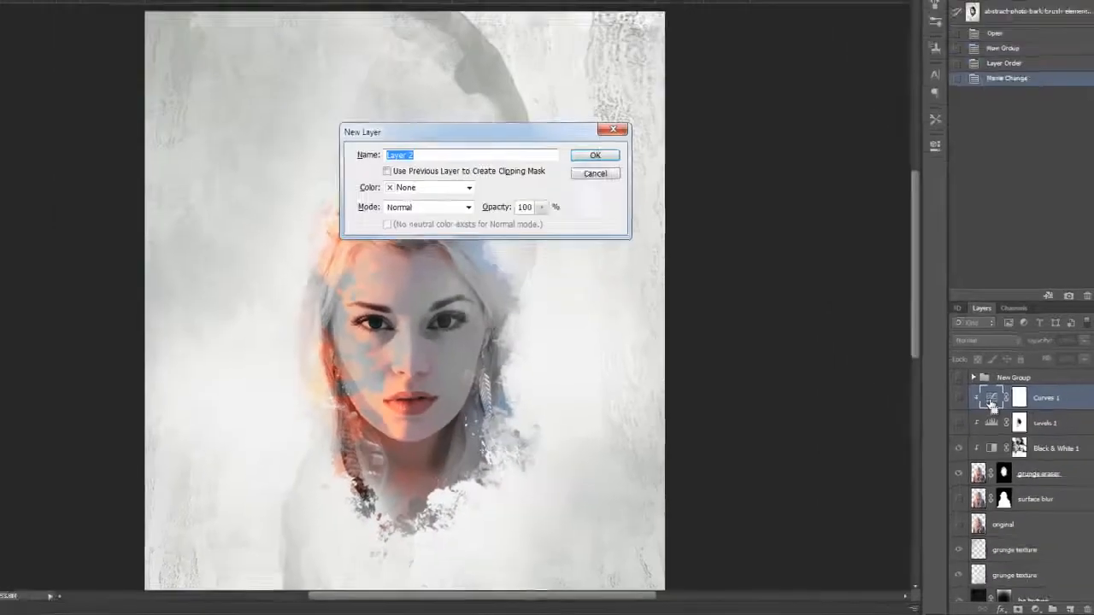
{"action": "key", "text": "Return"}
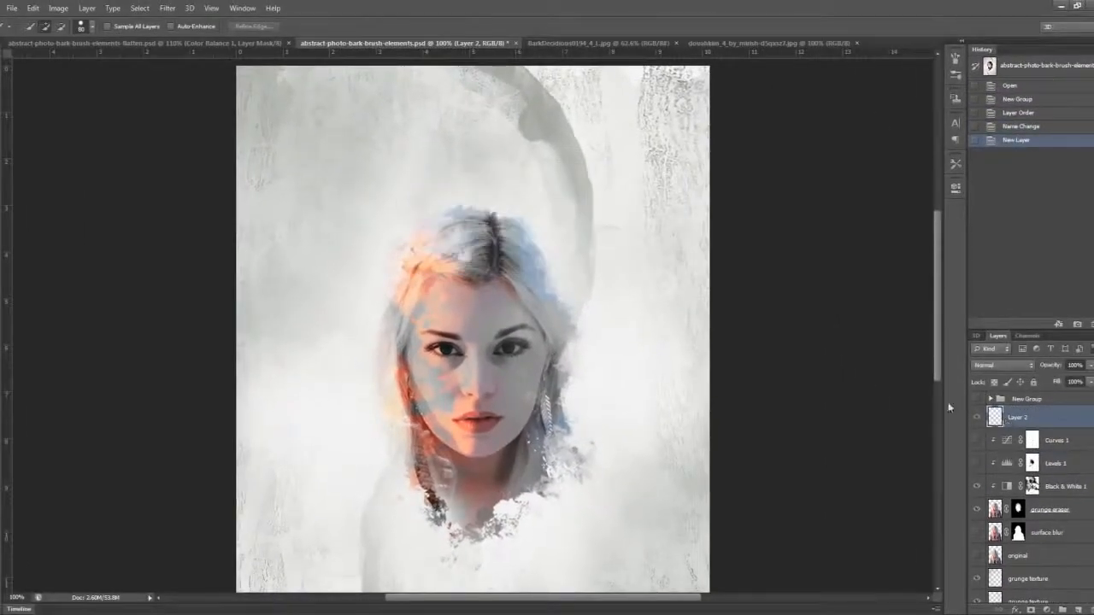
{"action": "key", "text": "ctrl+v"}
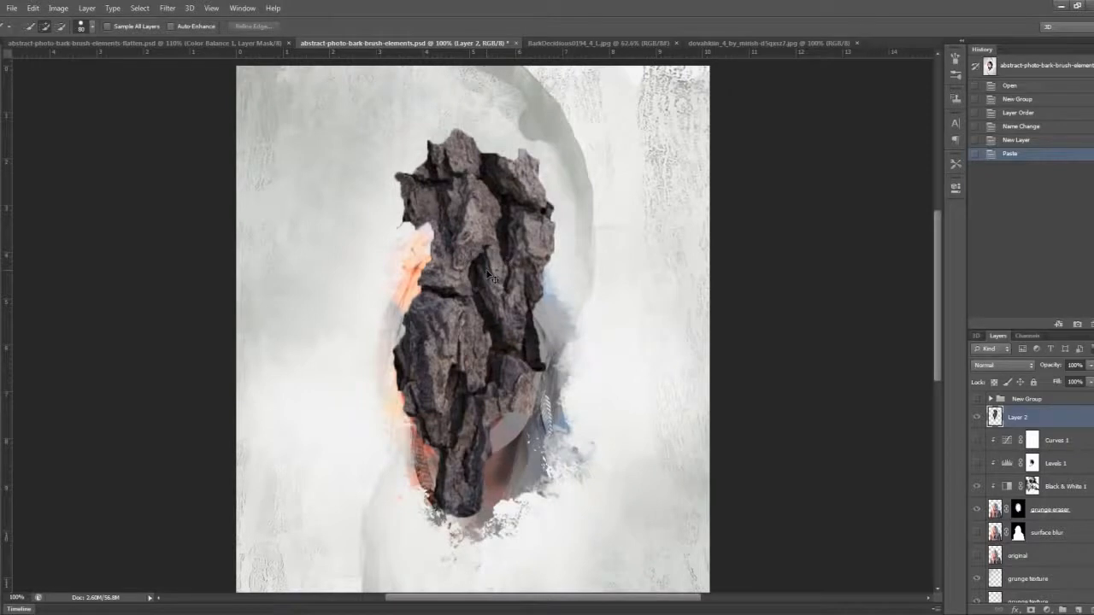
Free-transform the pasted bark to about 51% size, rotate it about -17.6 degrees and place it over the hair right of the face
{"action": "key", "text": "ctrl+t"}
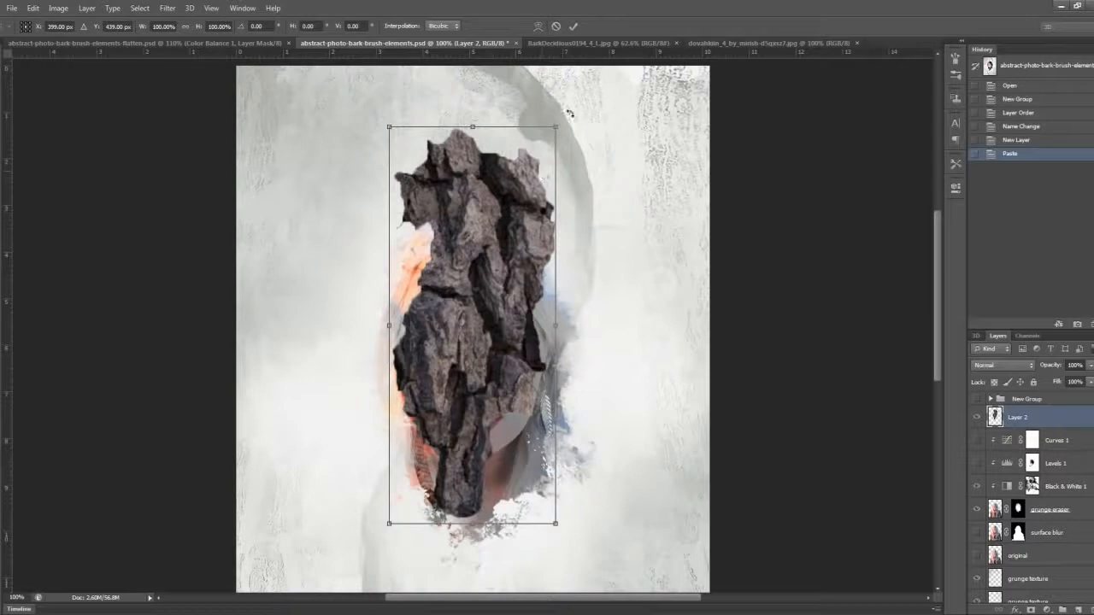
{"action": "left_click_drag", "start_coordinate": [555, 126], "coordinate": [489, 262]}
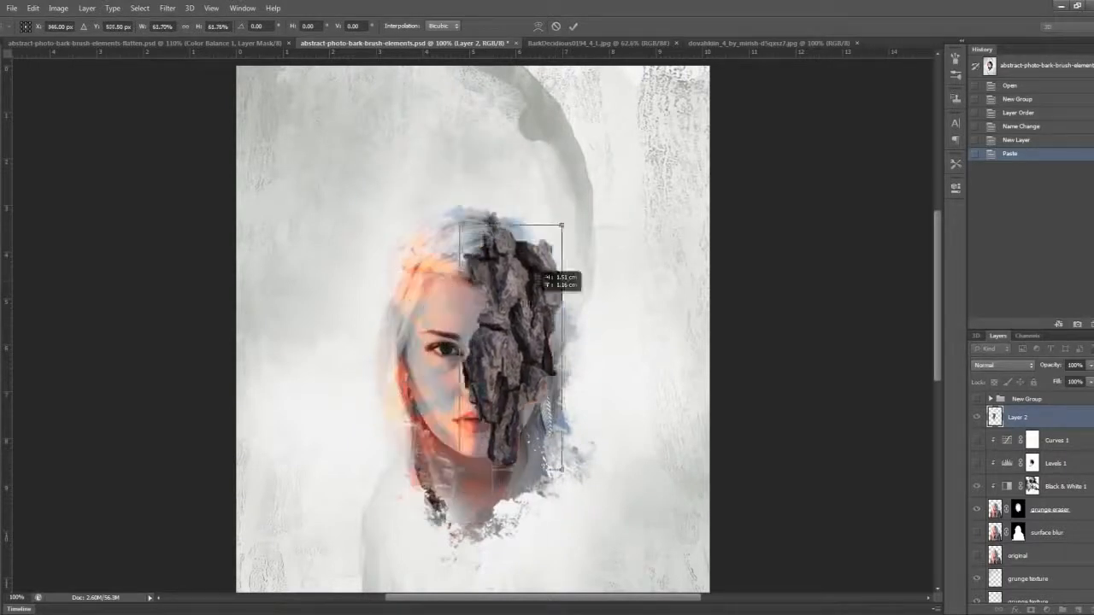
{"action": "left_click_drag", "start_coordinate": [555, 256], "coordinate": [564, 224]}
{"action": "left_click_drag", "start_coordinate": [541, 305], "coordinate": [560, 286]}
{"action": "left_click_drag", "start_coordinate": [610, 355], "coordinate": [610, 344]}
{"action": "right_click", "coordinate": [542, 296]}
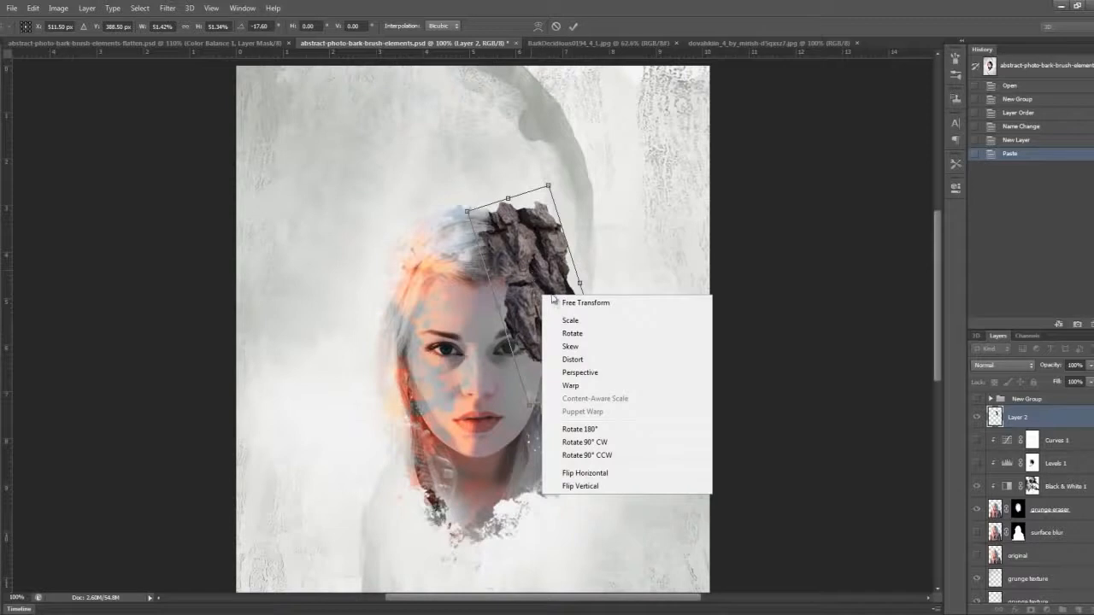
{"action": "left_click", "coordinate": [531, 260]}
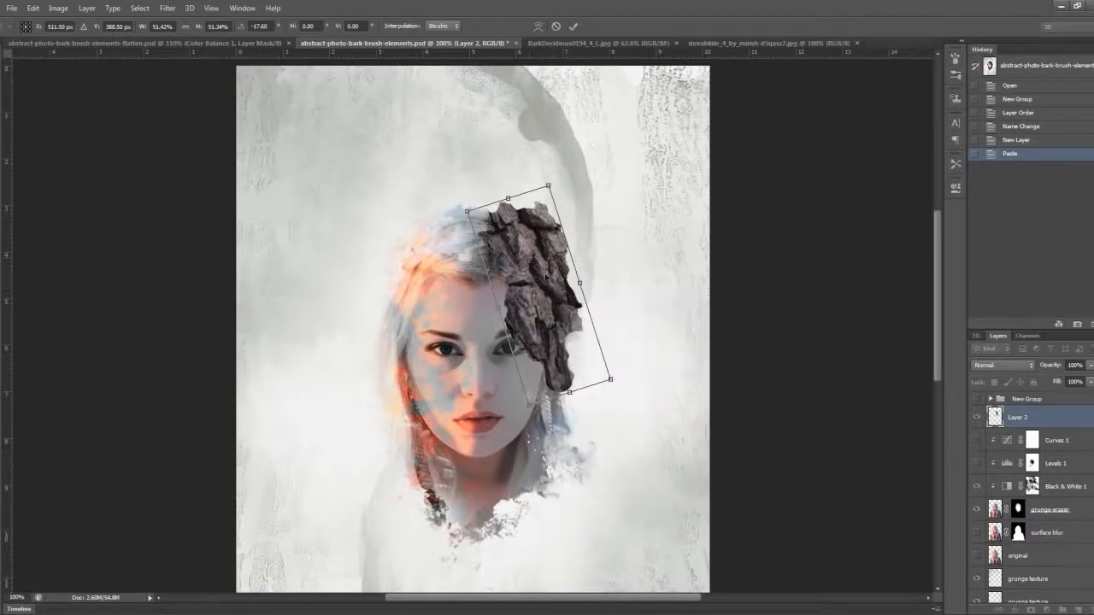
{"action": "right_click", "coordinate": [547, 279]}
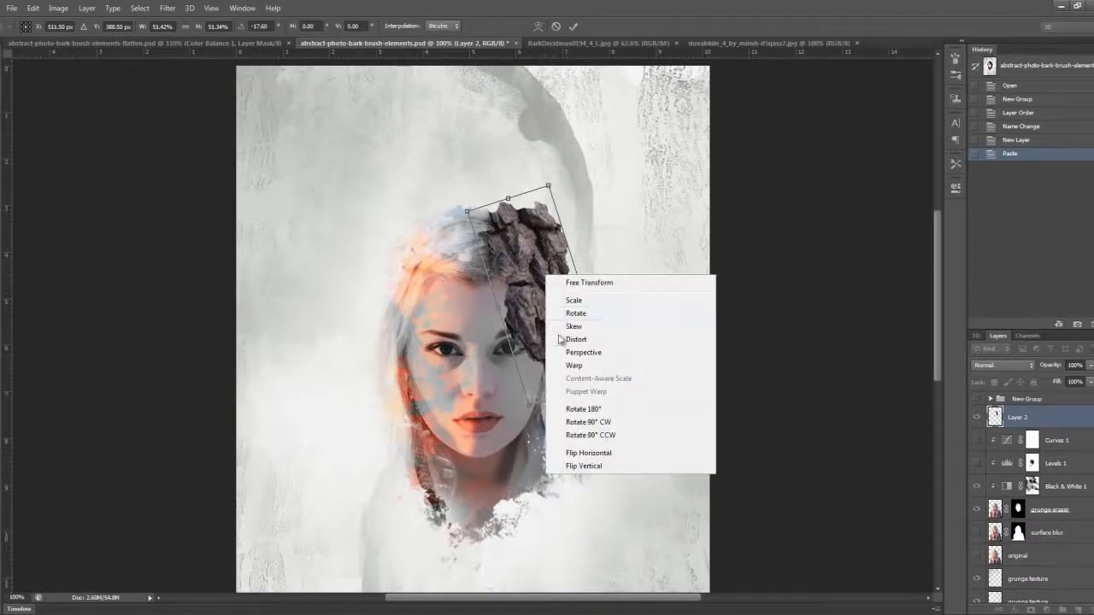
{"action": "left_click", "coordinate": [536, 279]}
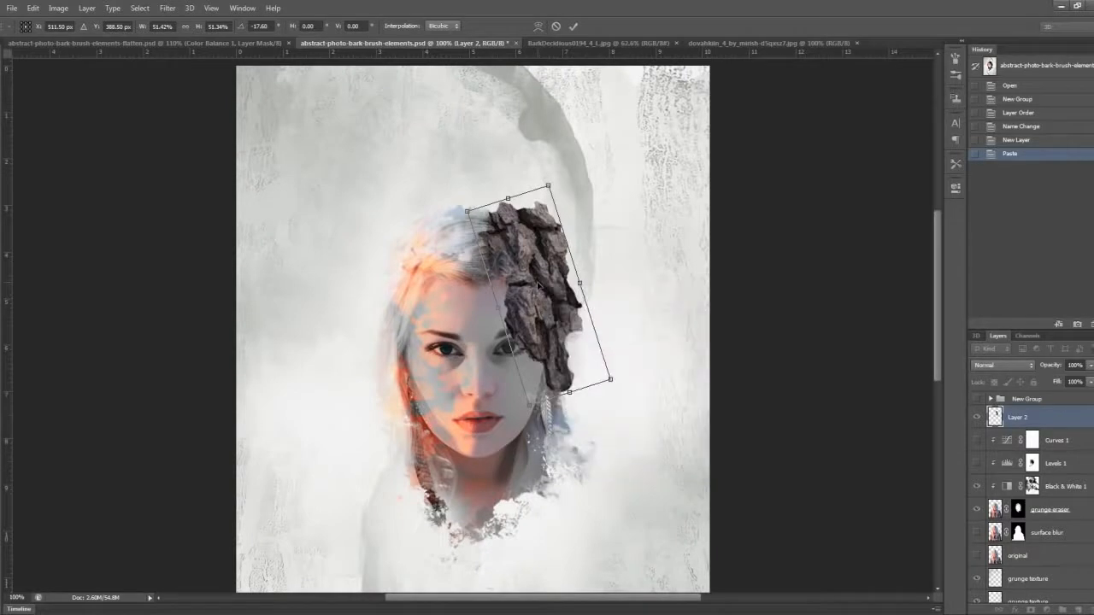
Distort the bark piece by its corners so it follows the curve of the hair right of the face, and apply the transform
{"action": "right_click", "coordinate": [538, 283]}
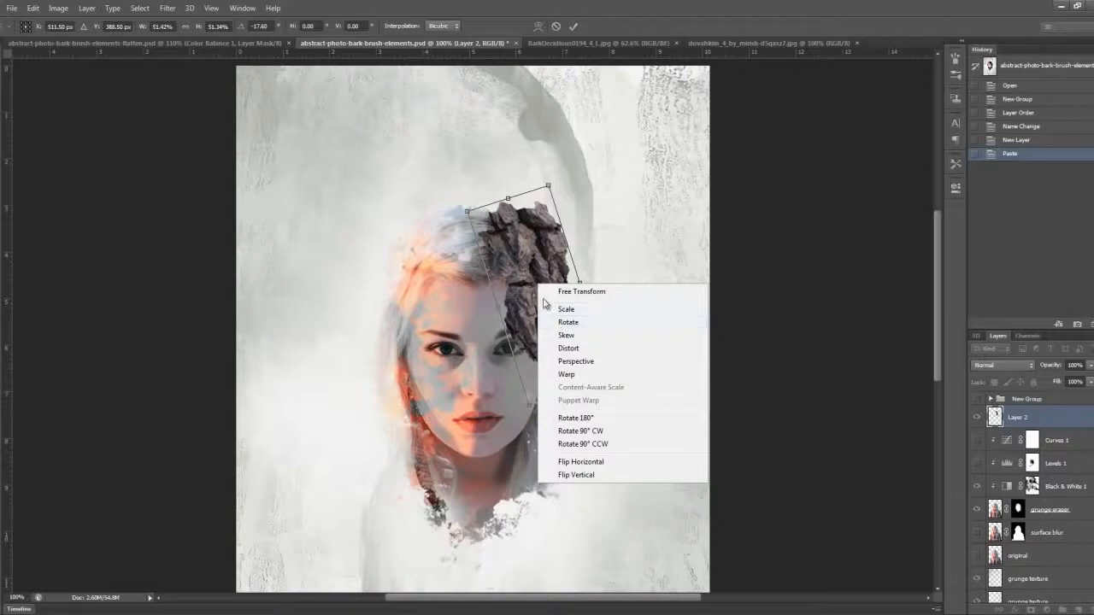
{"action": "left_click", "coordinate": [582, 351]}
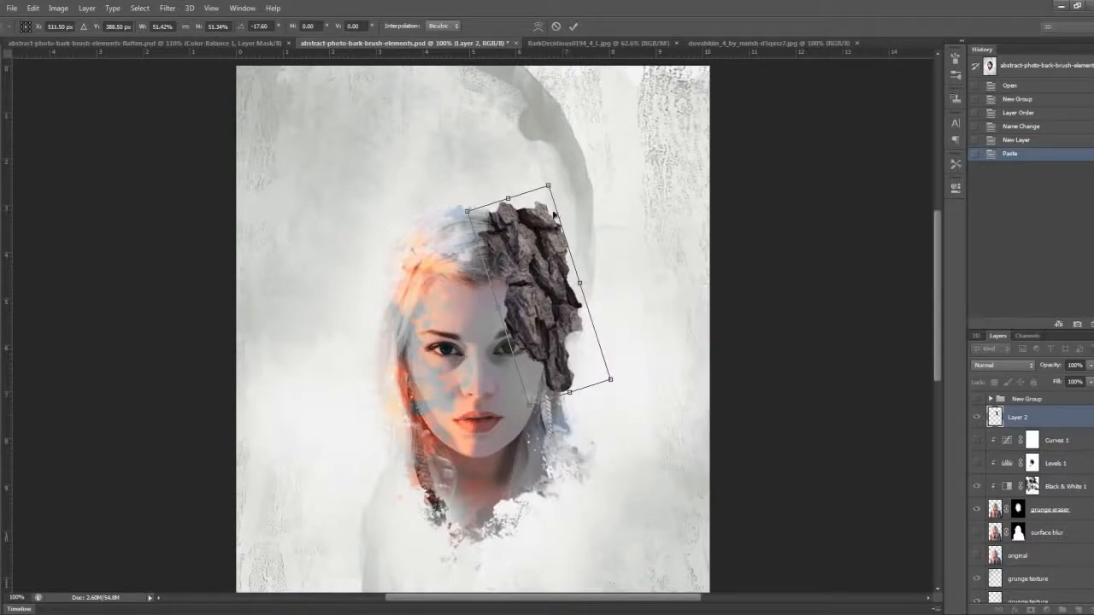
{"action": "left_click_drag", "start_coordinate": [548, 185], "coordinate": [539, 217]}
{"action": "left_click_drag", "start_coordinate": [569, 392], "coordinate": [588, 349]}
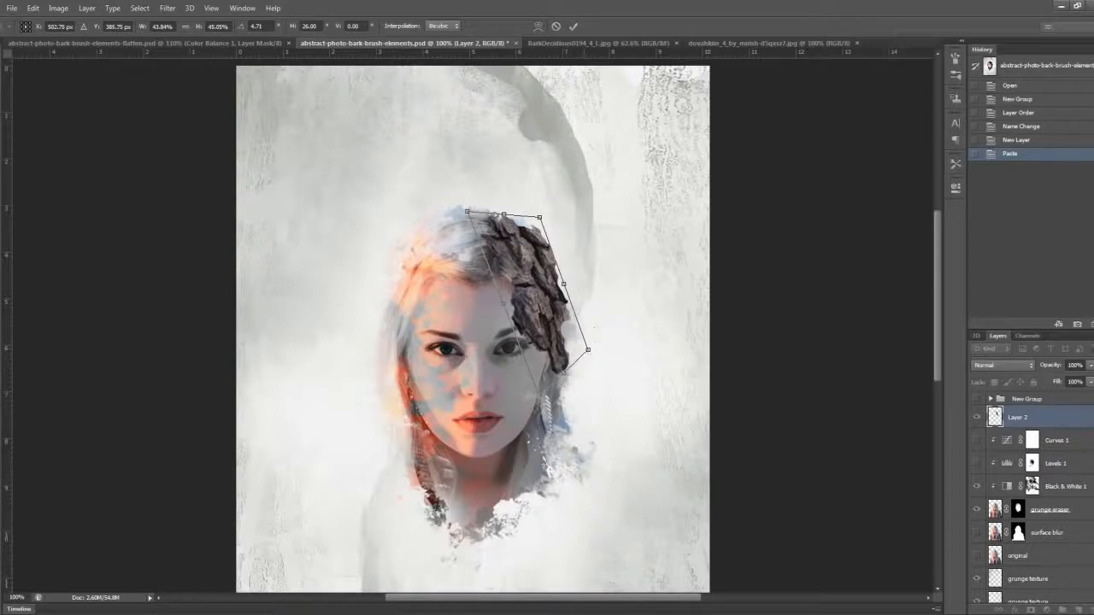
{"action": "mouse_move", "coordinate": [468, 213]}
{"action": "left_mouse_down"}
{"action": "mouse_move", "coordinate": [535, 219]}
{"action": "mouse_move", "coordinate": [472, 222]}
{"action": "left_mouse_up"}
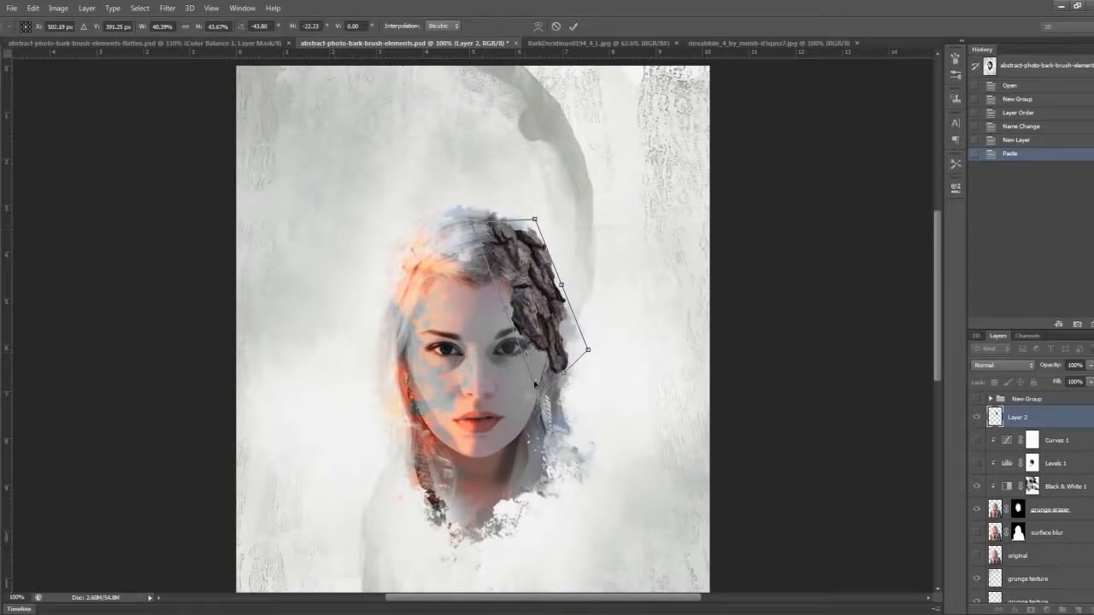
{"action": "left_click_drag", "start_coordinate": [538, 393], "coordinate": [532, 390]}
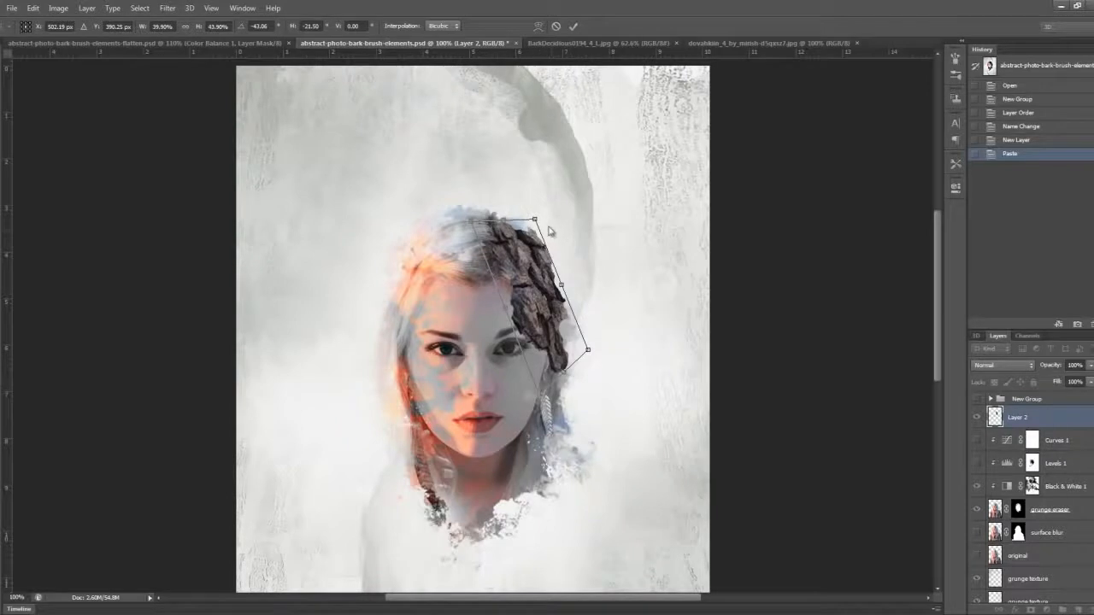
{"action": "left_click_drag", "start_coordinate": [535, 220], "coordinate": [540, 225]}
{"action": "left_click_drag", "start_coordinate": [540, 227], "coordinate": [532, 226]}
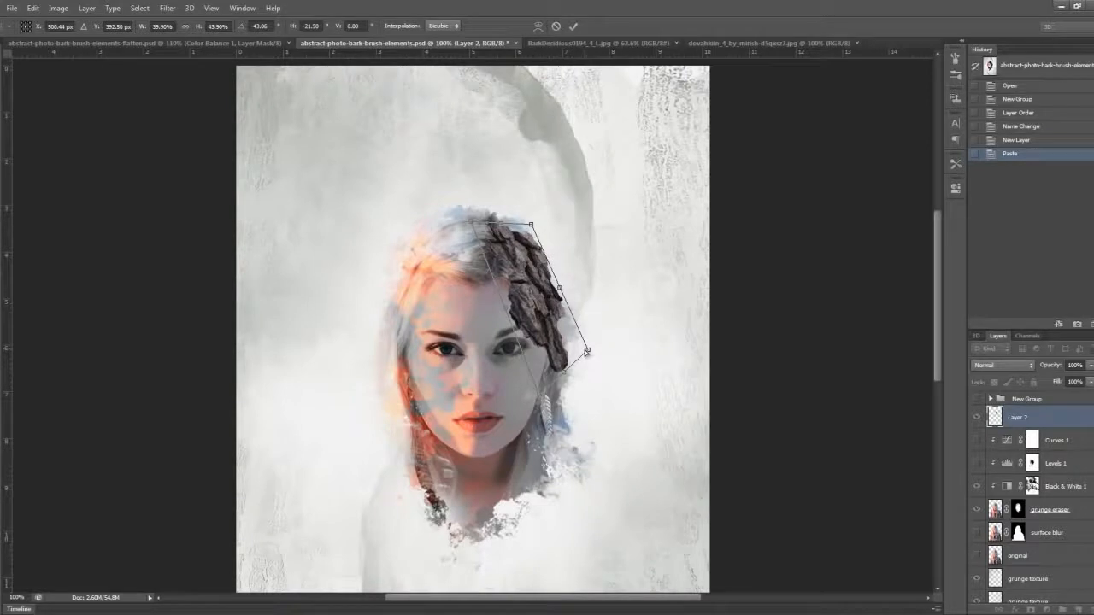
{"action": "key", "text": "Return"}
Nudge the bark piece on Layer 2 slightly to the right along the hair with the Move tool
{"action": "key", "text": "w"}
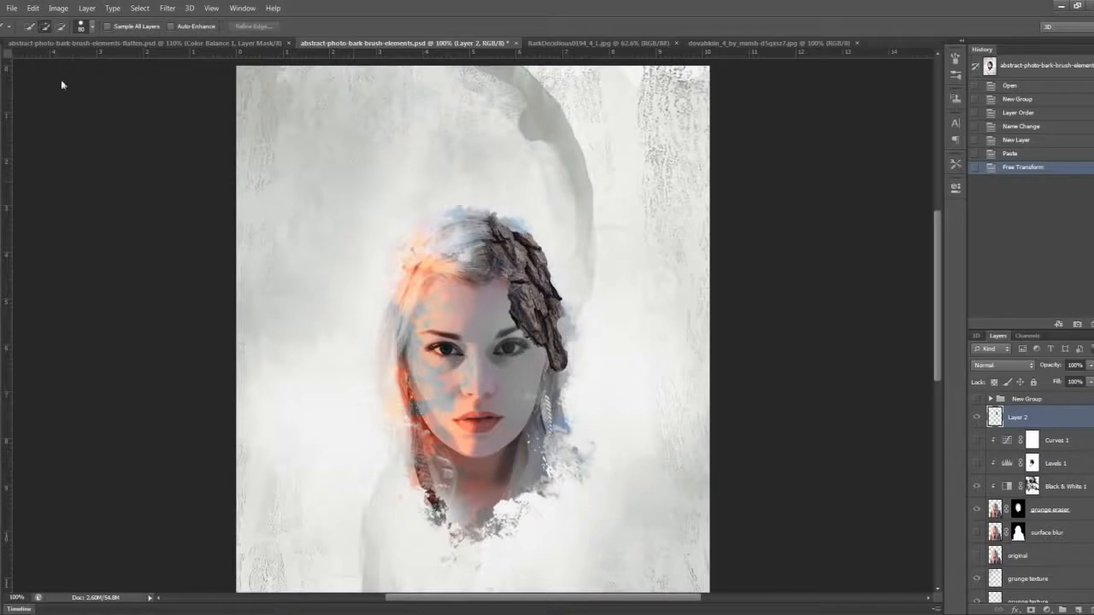
{"action": "key", "text": "v"}
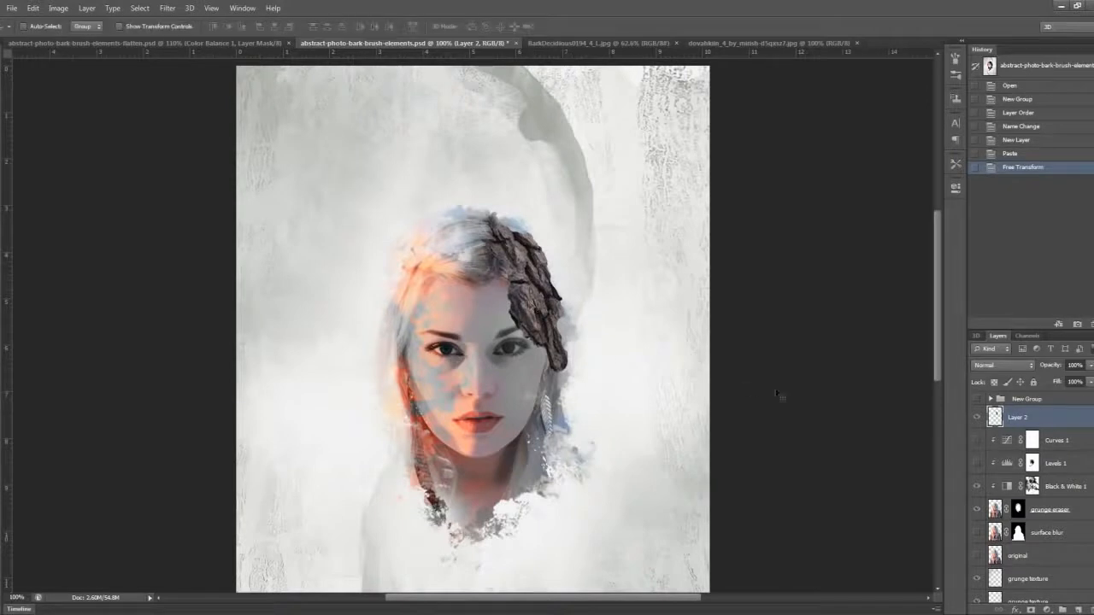
{"action": "left_click_drag", "start_coordinate": [544, 297], "coordinate": [548, 300]}
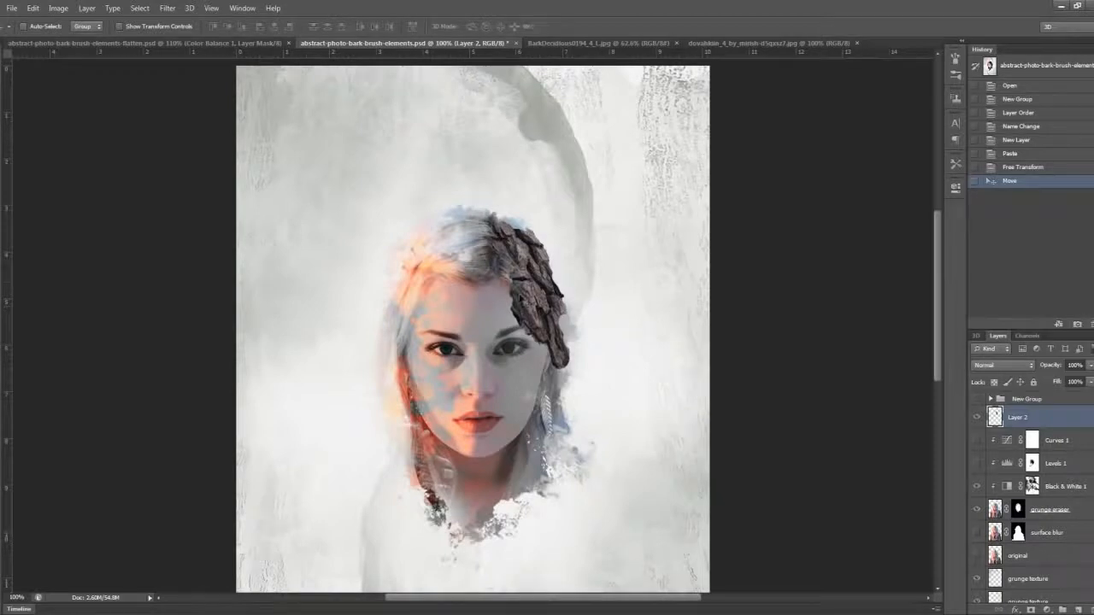
Load the bark's outline on Layer 2 as a selection and open Refine Edge for it
{"action": "scroll", "coordinate": [512, 289], "scroll_direction": "up", "scroll_amount": 5}
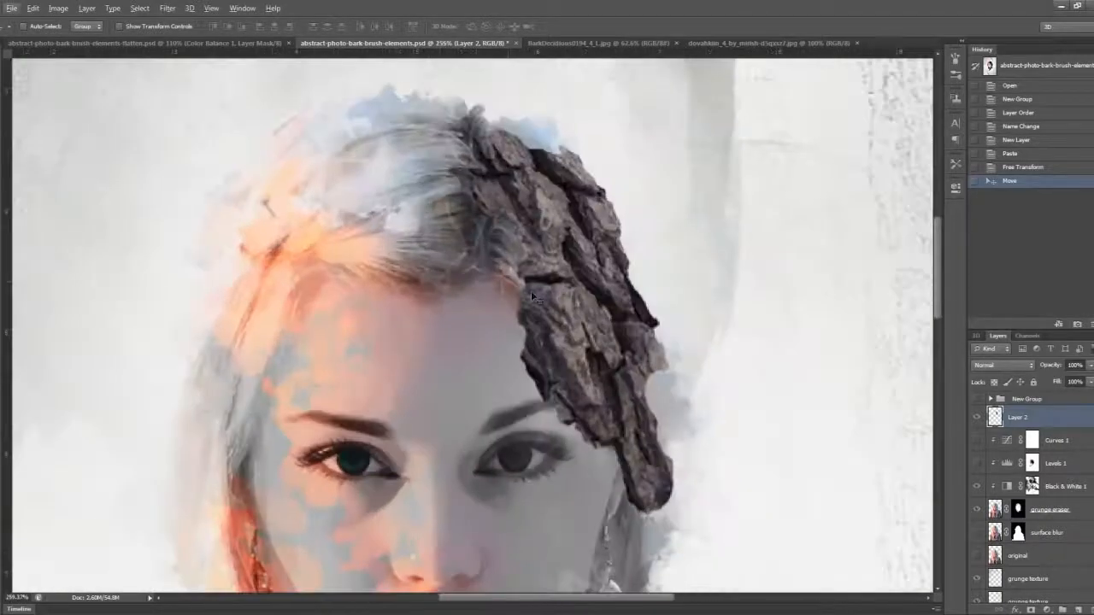
{"action": "scroll", "coordinate": [533, 313], "scroll_direction": "down", "scroll_amount": 3}
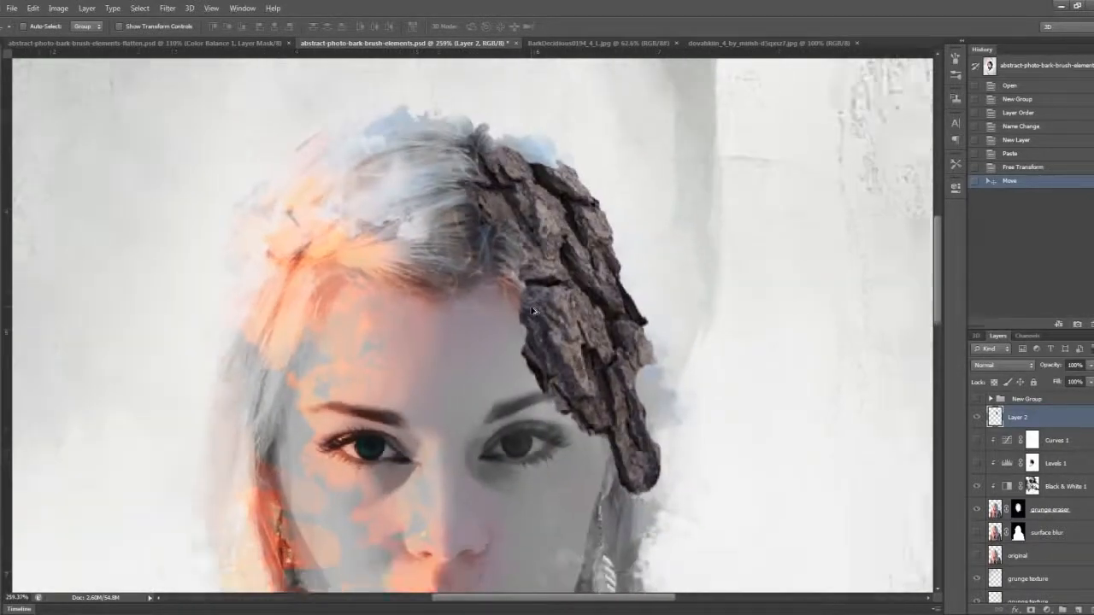
{"action": "scroll", "coordinate": [533, 313], "scroll_direction": "down", "scroll_amount": 2}
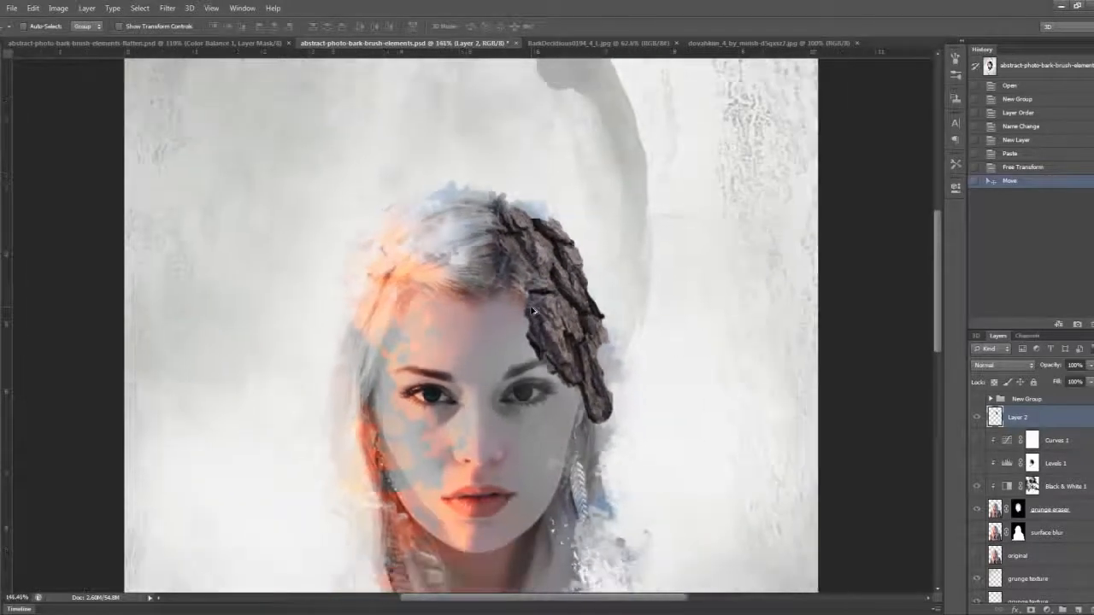
{"action": "scroll", "coordinate": [541, 343], "scroll_direction": "down", "scroll_amount": 2}
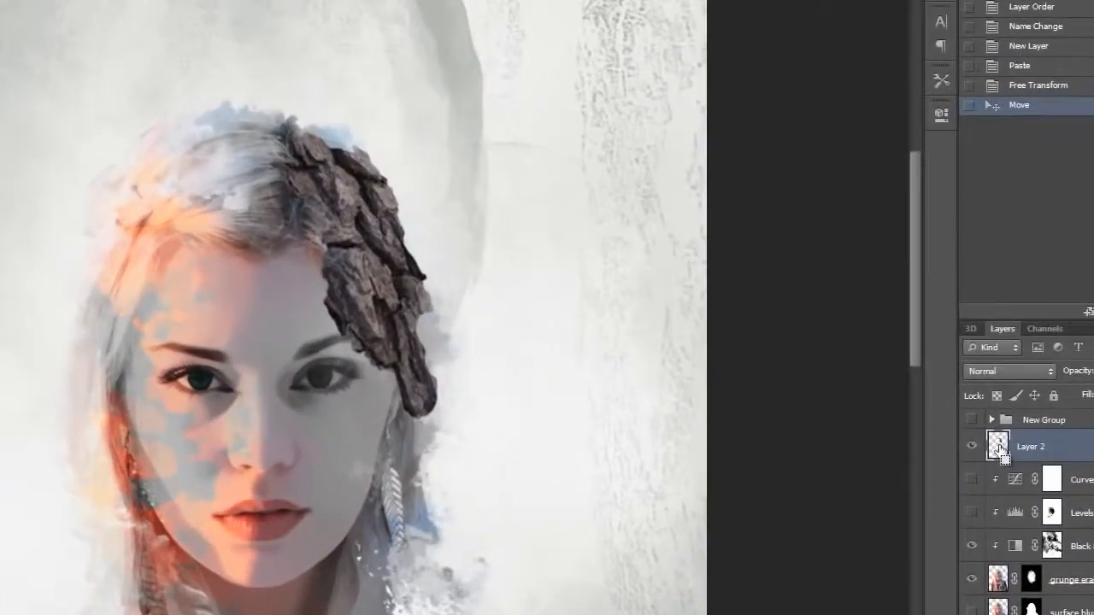
{"action": "left_click", "coordinate": [995, 417], "text": "ctrl"}
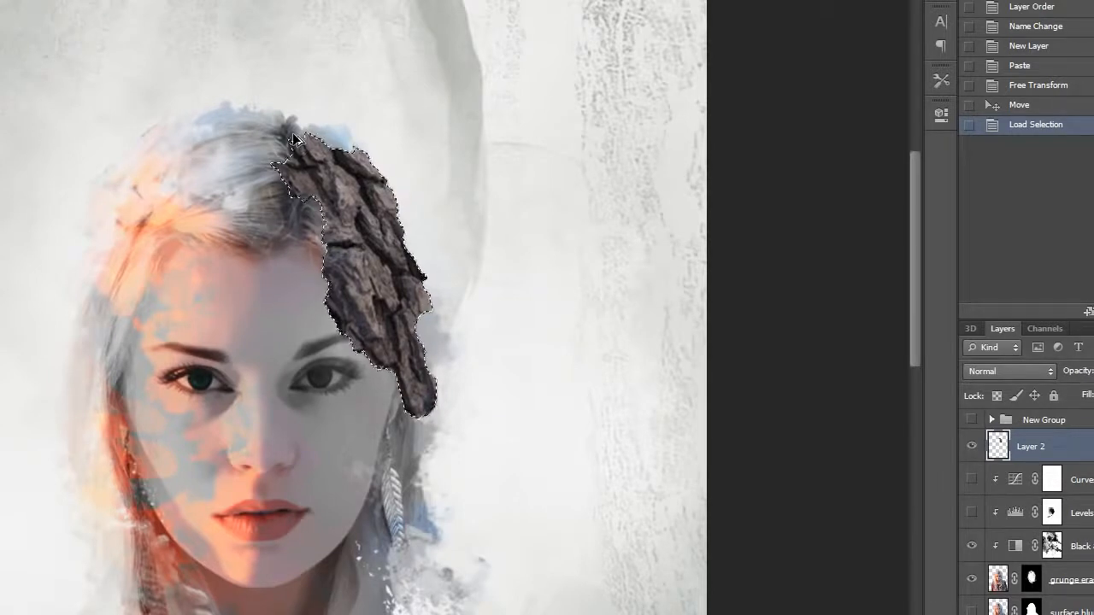
{"action": "key", "text": "ctrl+alt+r"}
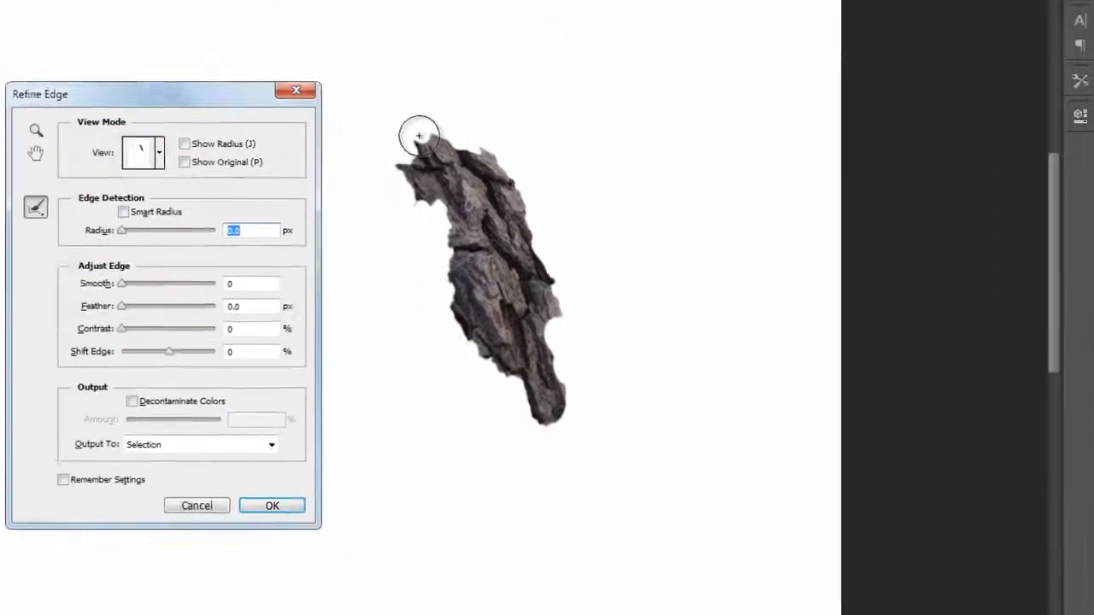
{"action": "left_click_drag", "start_coordinate": [478, 96], "coordinate": [478, 52]}
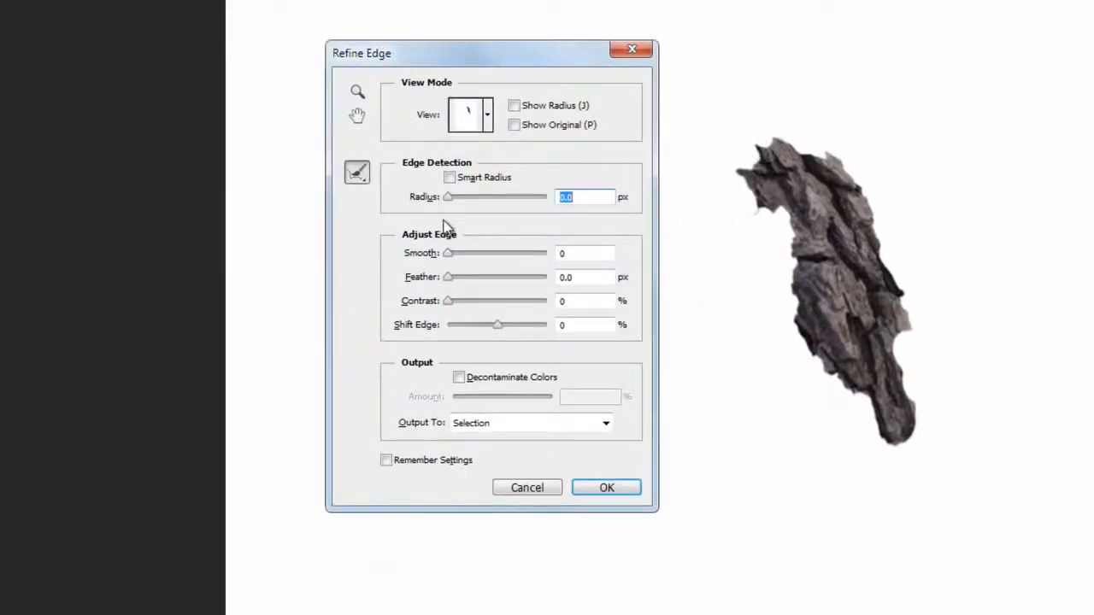
Refine the bark selection's edge with radius 1.7 px, smooth 5, contrast 64% and shift edge -12%
{"action": "left_click_drag", "start_coordinate": [448, 301], "coordinate": [477, 302]}
{"action": "left_click", "coordinate": [455, 253]}
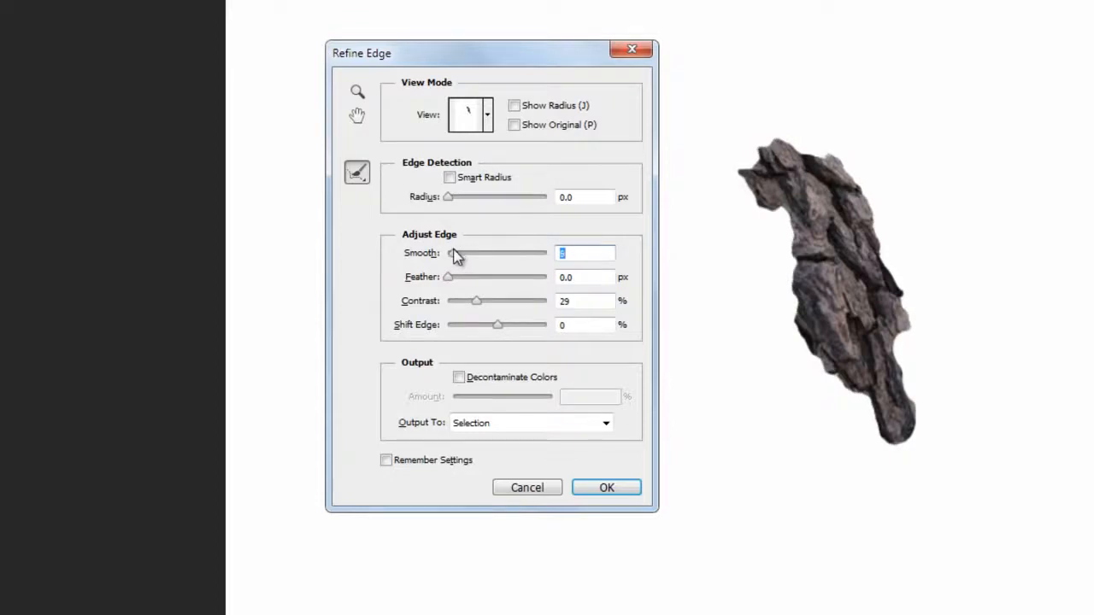
{"action": "left_click_drag", "start_coordinate": [478, 309], "coordinate": [476, 307]}
{"action": "left_click_drag", "start_coordinate": [451, 254], "coordinate": [453, 251]}
{"action": "left_click_drag", "start_coordinate": [447, 197], "coordinate": [455, 196]}
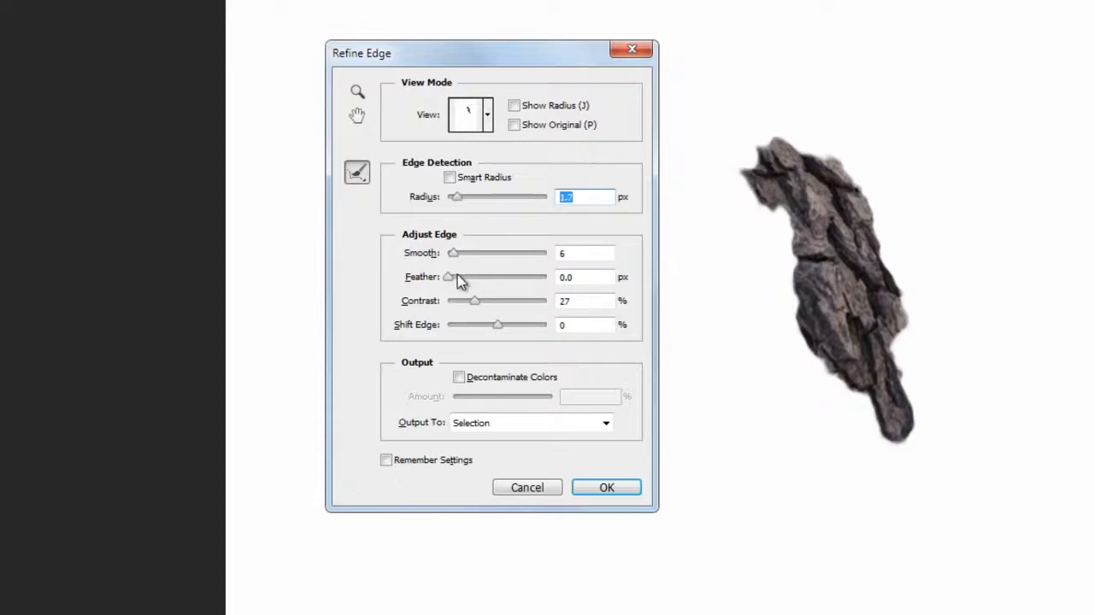
{"action": "left_click_drag", "start_coordinate": [470, 297], "coordinate": [467, 299]}
{"action": "left_click_drag", "start_coordinate": [454, 253], "coordinate": [453, 261]}
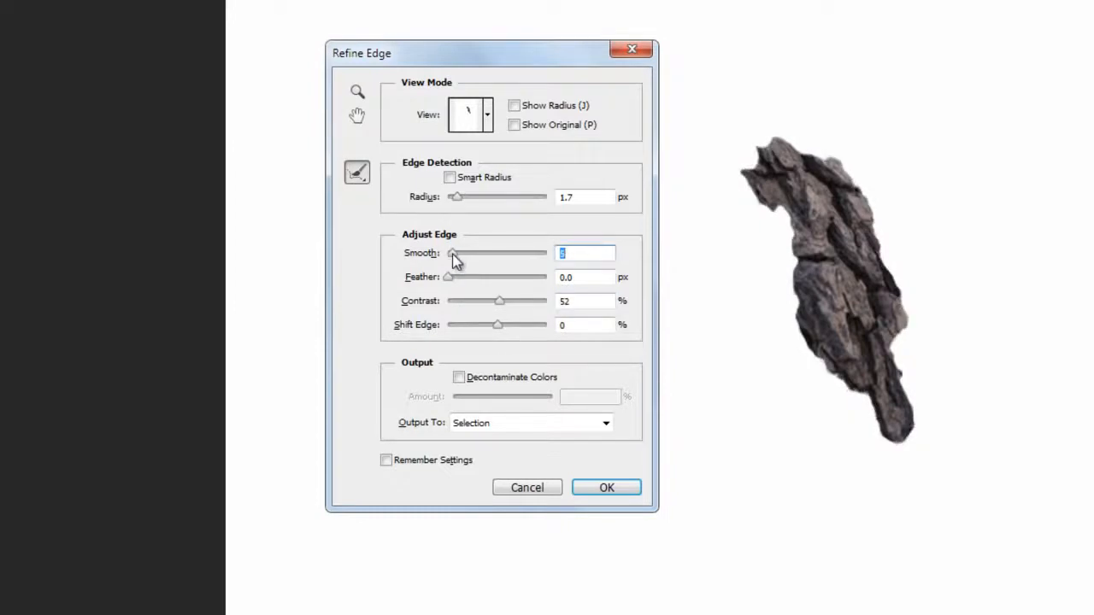
{"action": "left_click_drag", "start_coordinate": [500, 299], "coordinate": [491, 325]}
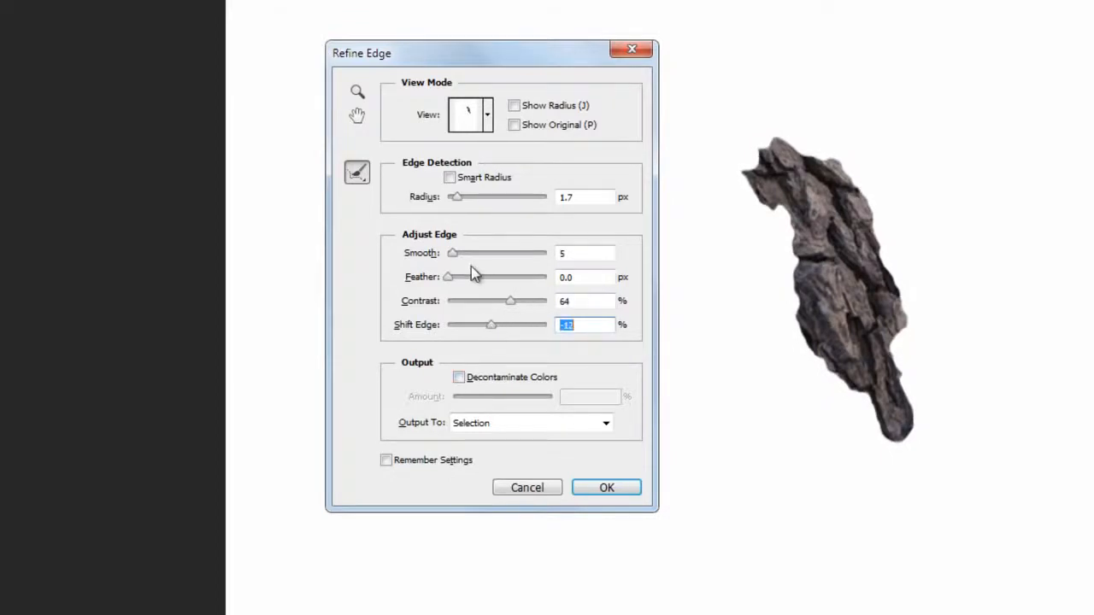
Roughen the bark selection's edge with contrast 48% and radius 16.4 px, and output the result as a selection
{"action": "left_click_drag", "start_coordinate": [458, 198], "coordinate": [448, 204]}
{"action": "left_click", "coordinate": [458, 197]}
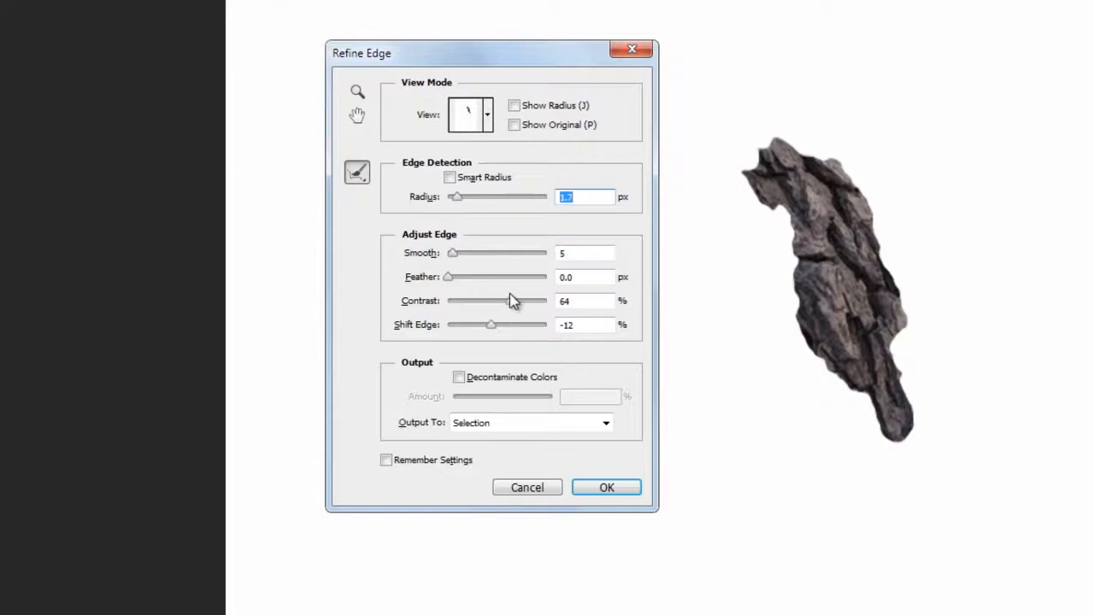
{"action": "left_click_drag", "start_coordinate": [510, 299], "coordinate": [496, 305]}
{"action": "left_click_drag", "start_coordinate": [455, 198], "coordinate": [490, 201]}
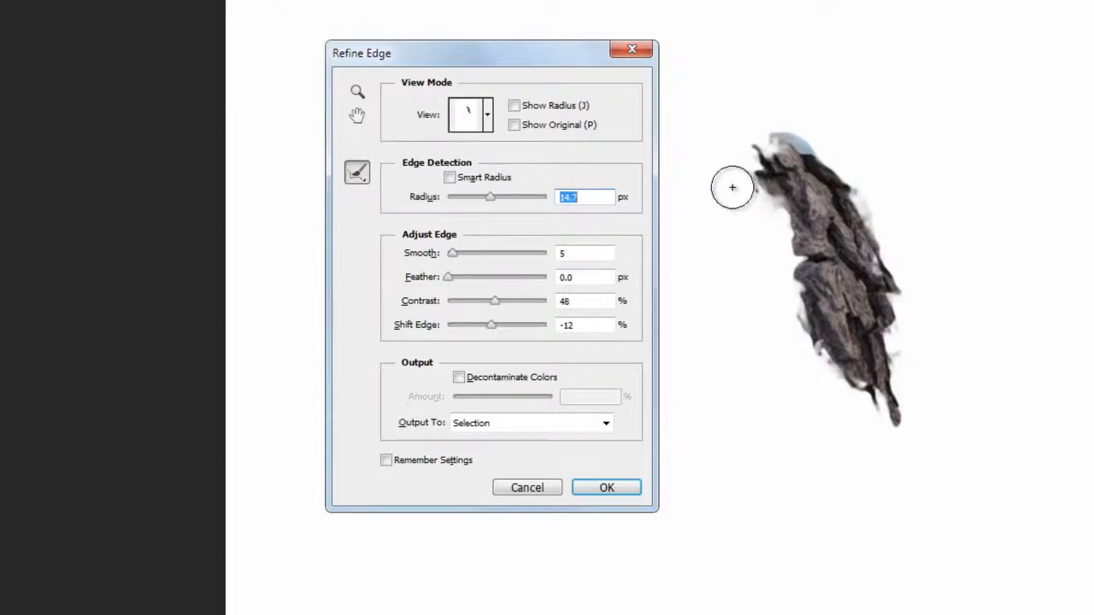
{"action": "left_click_drag", "start_coordinate": [490, 196], "coordinate": [494, 200]}
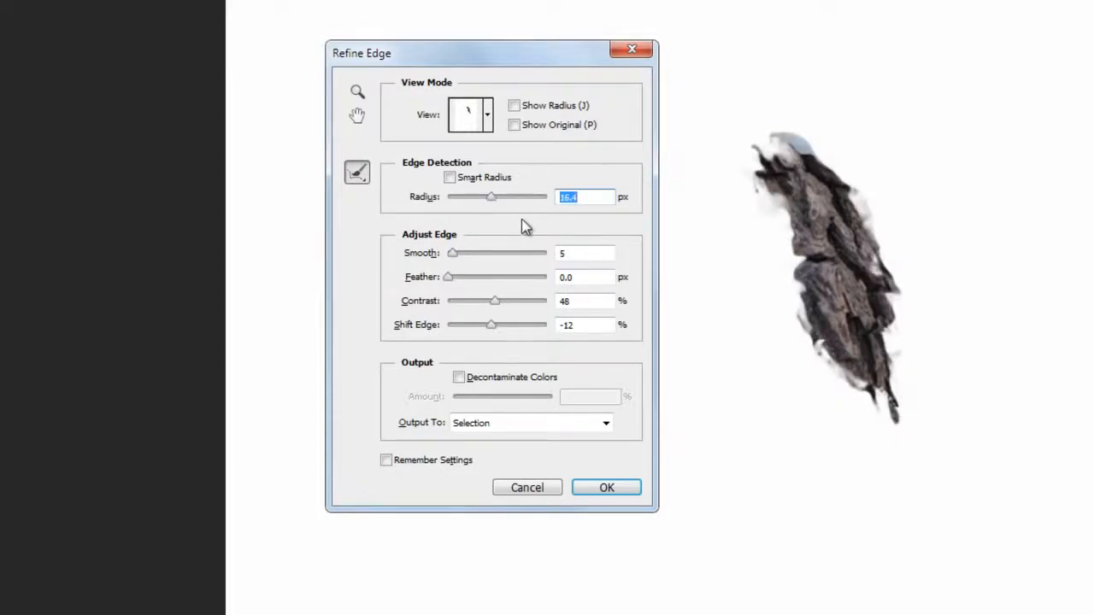
{"action": "left_click", "coordinate": [578, 199]}
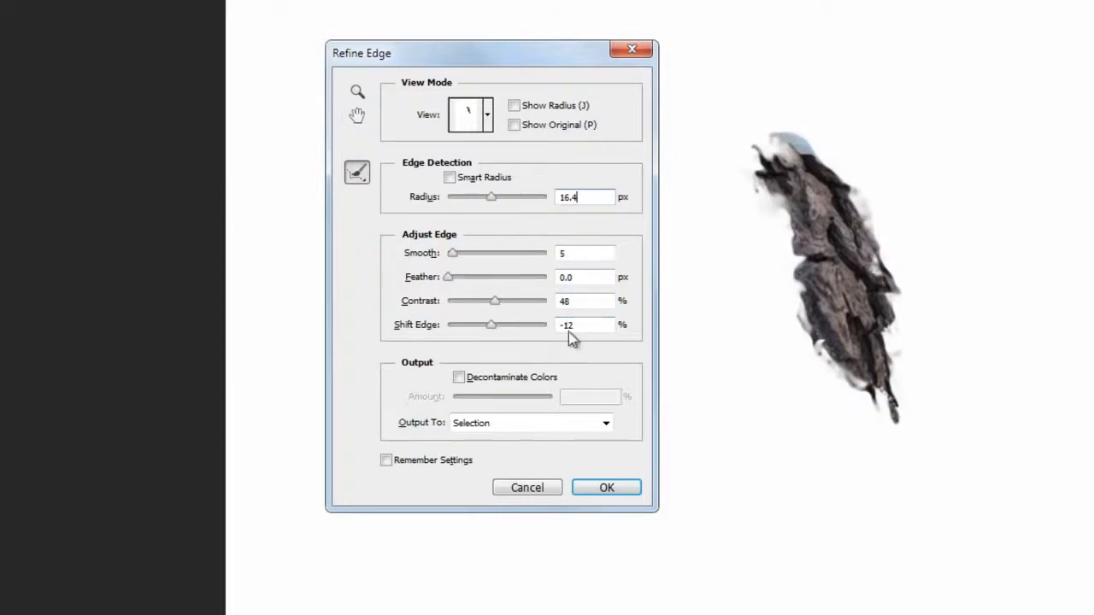
{"action": "left_click", "coordinate": [600, 491]}
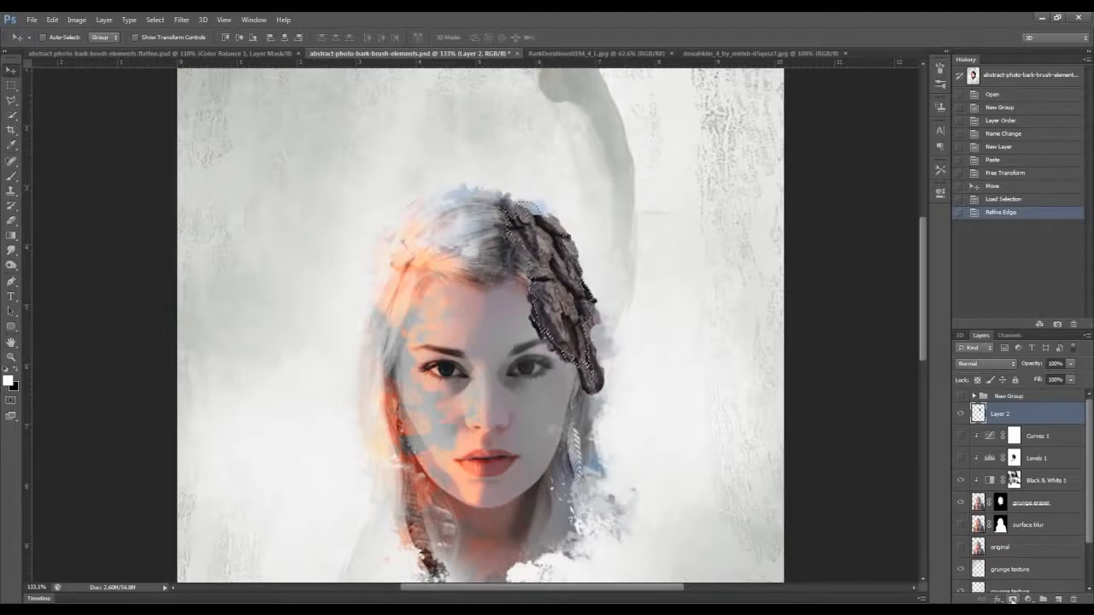
Add a layer mask to Layer 2 from the refined selection and nudge the bark slightly down and right along the hair
{"action": "left_click", "coordinate": [1011, 598]}
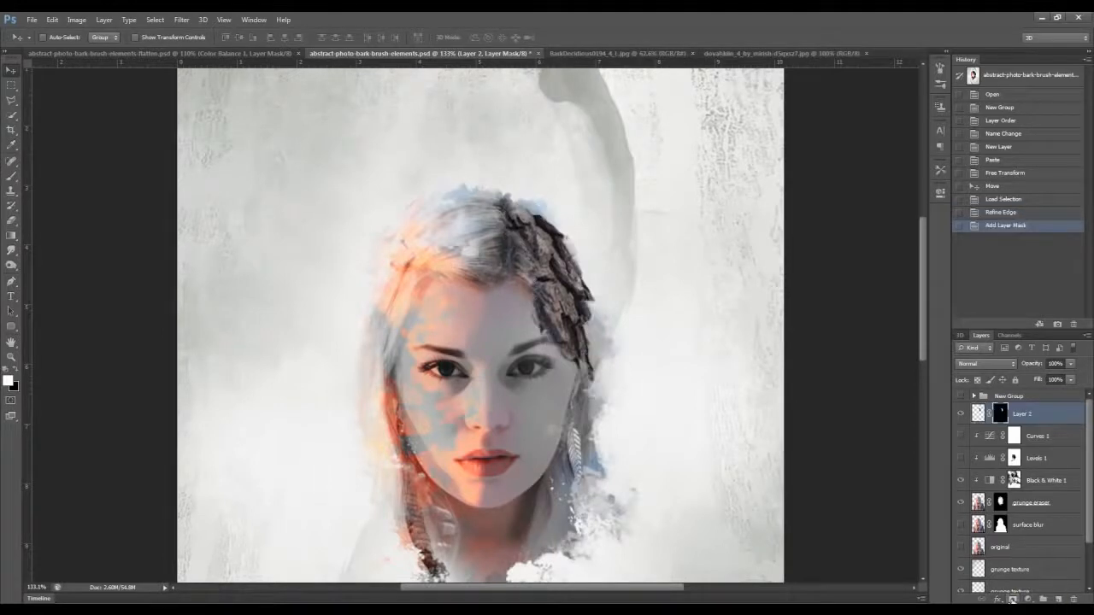
{"action": "scroll", "coordinate": [590, 325], "scroll_direction": "up", "scroll_amount": 4}
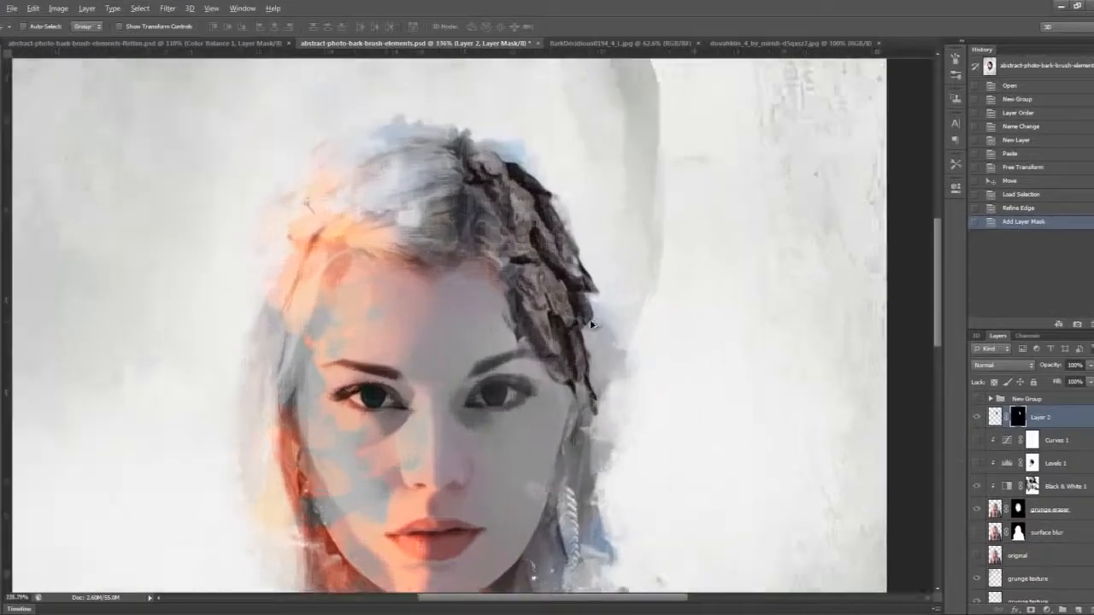
{"action": "scroll", "coordinate": [592, 324], "scroll_direction": "up", "scroll_amount": 2}
{"action": "scroll", "coordinate": [582, 334], "scroll_direction": "down", "scroll_amount": 5}
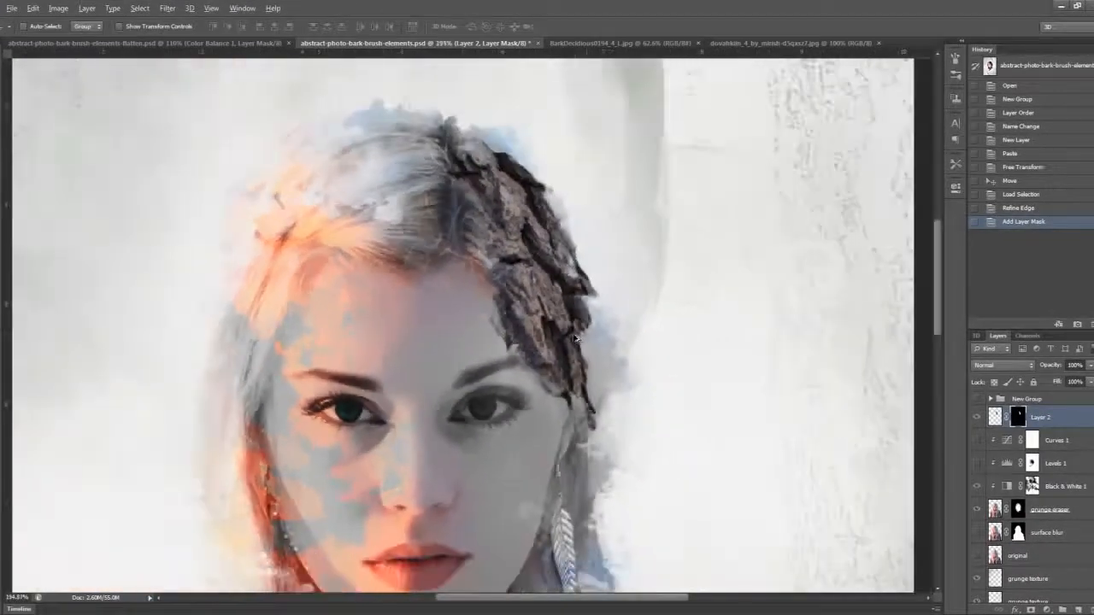
{"action": "scroll", "coordinate": [573, 338], "scroll_direction": "down", "scroll_amount": 1}
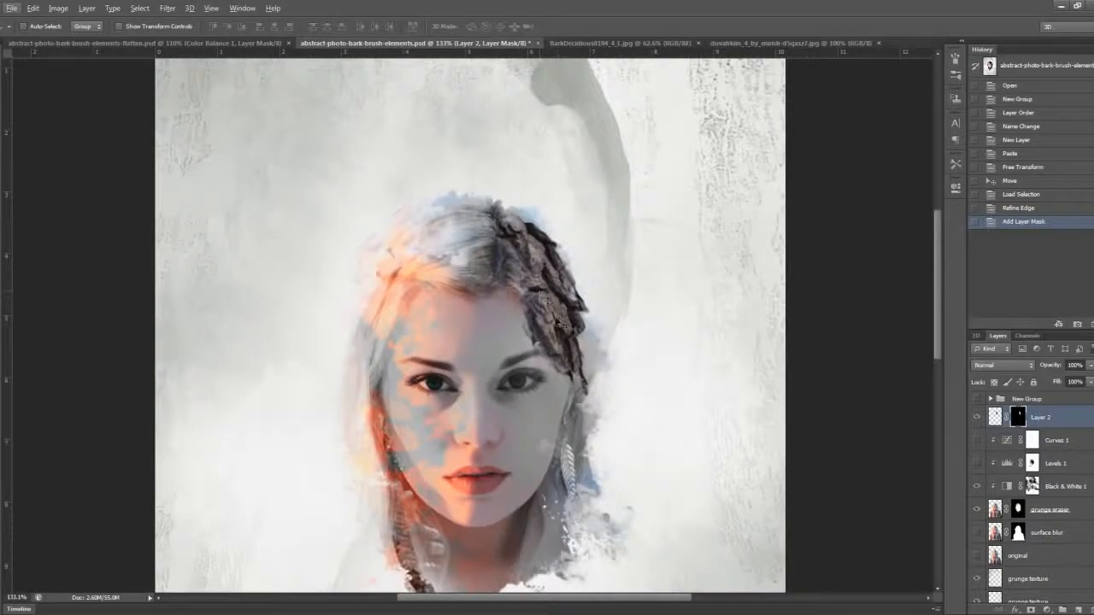
{"action": "scroll", "coordinate": [585, 357], "scroll_direction": "up", "scroll_amount": 1}
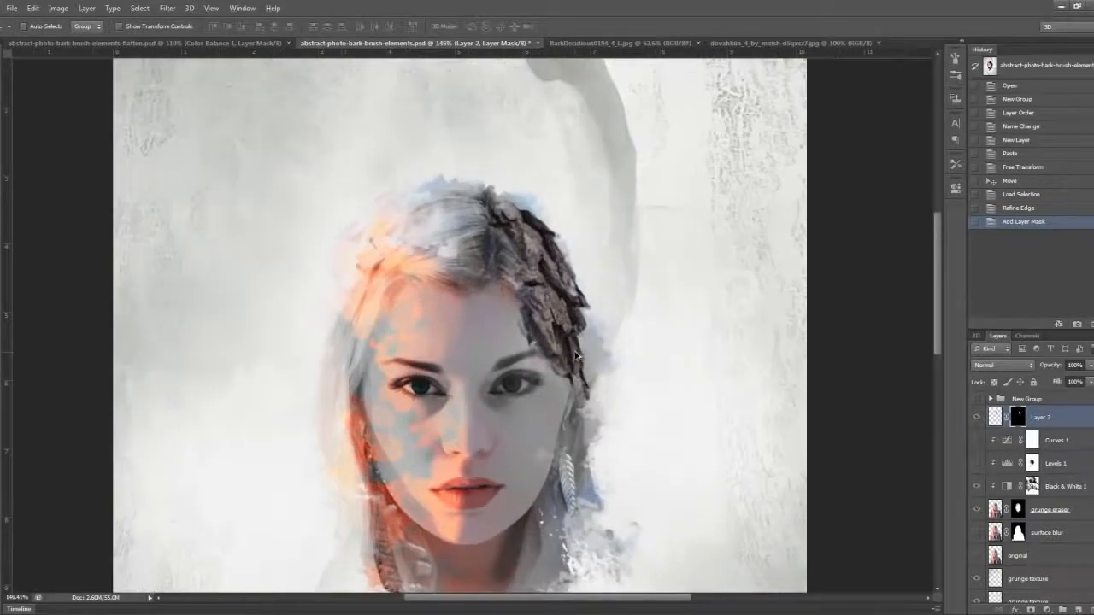
{"action": "left_click_drag", "start_coordinate": [581, 361], "coordinate": [576, 358]}
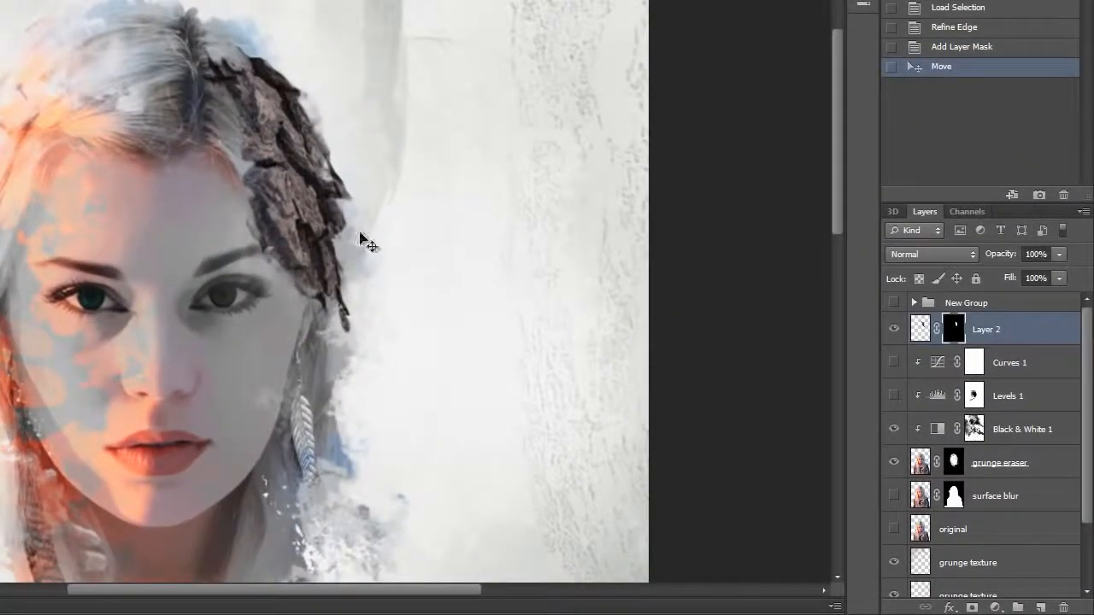
Convert the bark image on Layer 2, not its mask, to black and white using the Auto colour values
{"action": "left_click", "coordinate": [919, 329]}
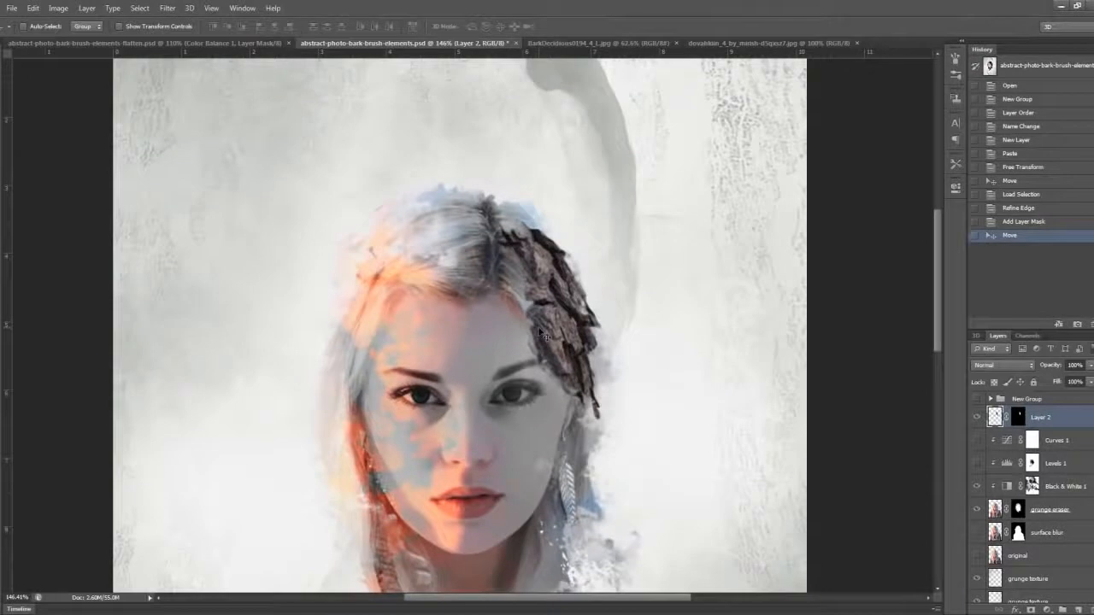
{"action": "left_click", "coordinate": [58, 7]}
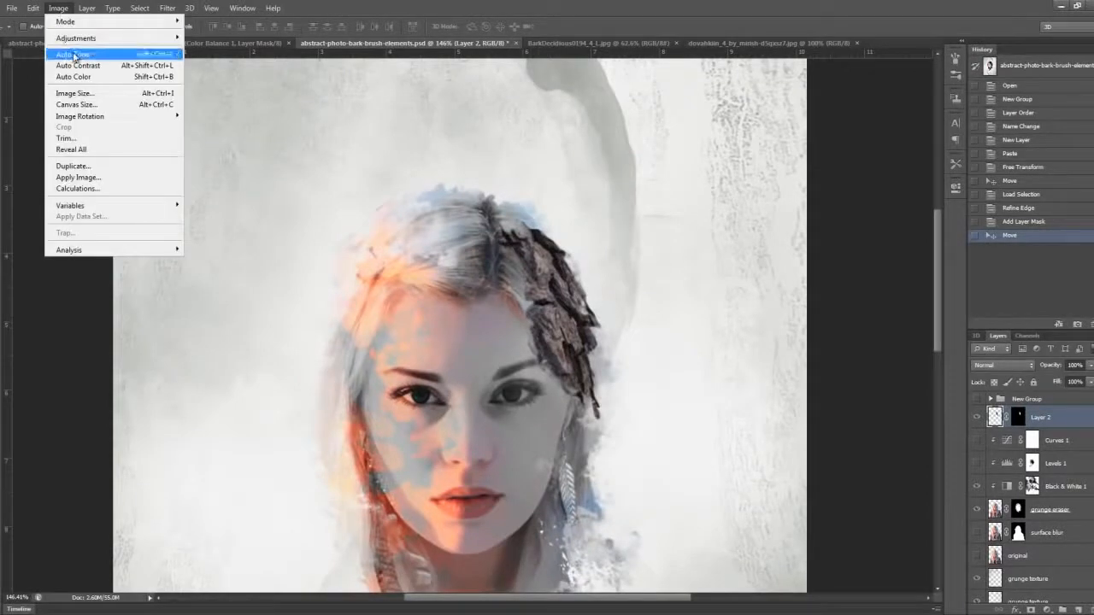
{"action": "mouse_move", "coordinate": [86, 41]}
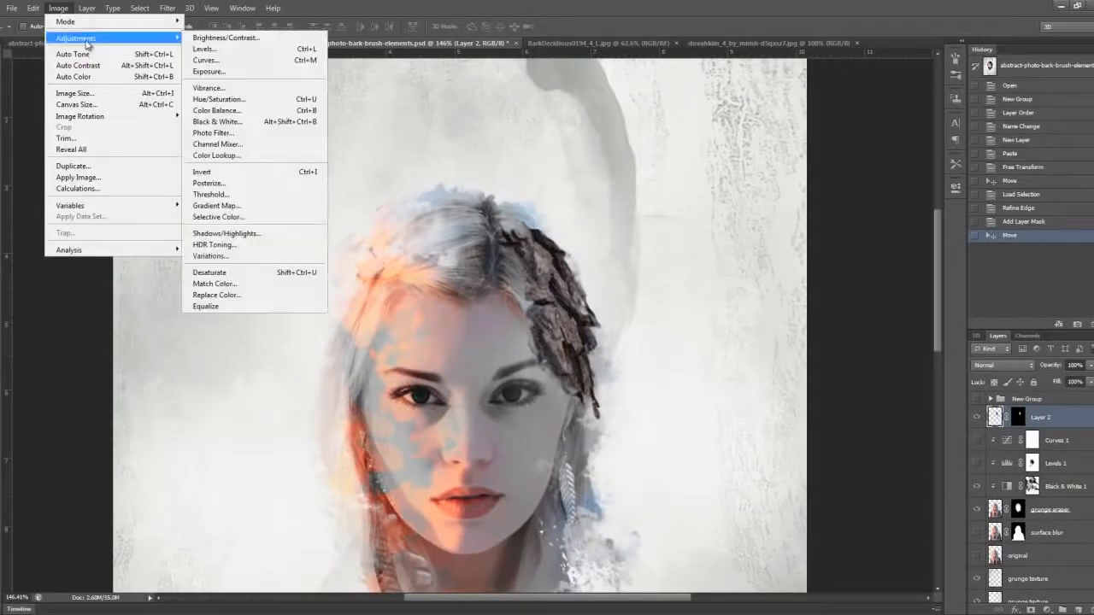
{"action": "left_click", "coordinate": [259, 124]}
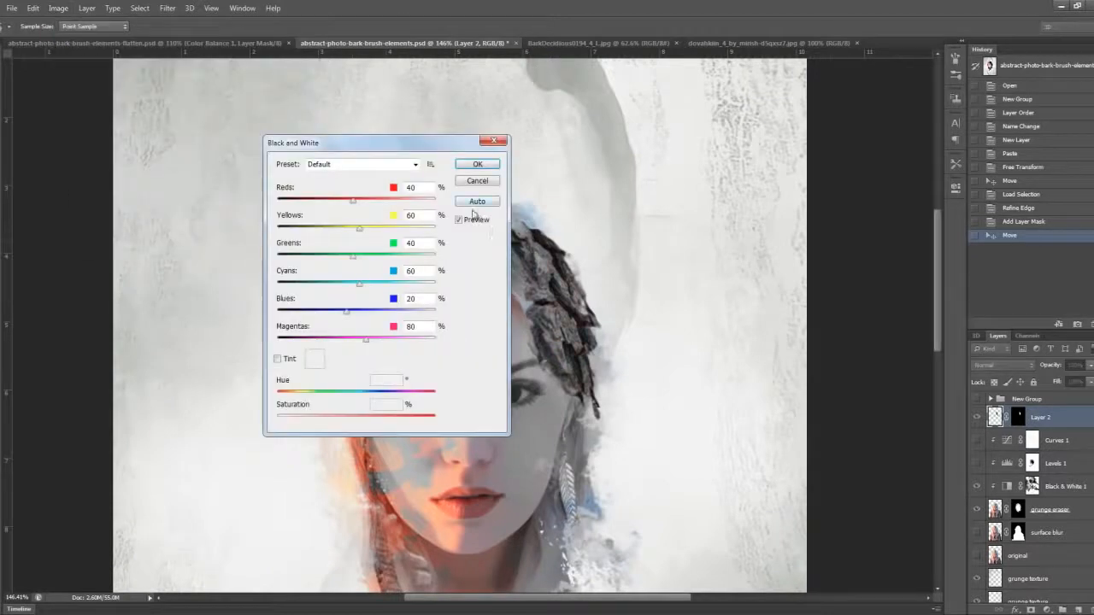
{"action": "left_click", "coordinate": [459, 204]}
{"action": "left_click_drag", "start_coordinate": [418, 144], "coordinate": [383, 169]}
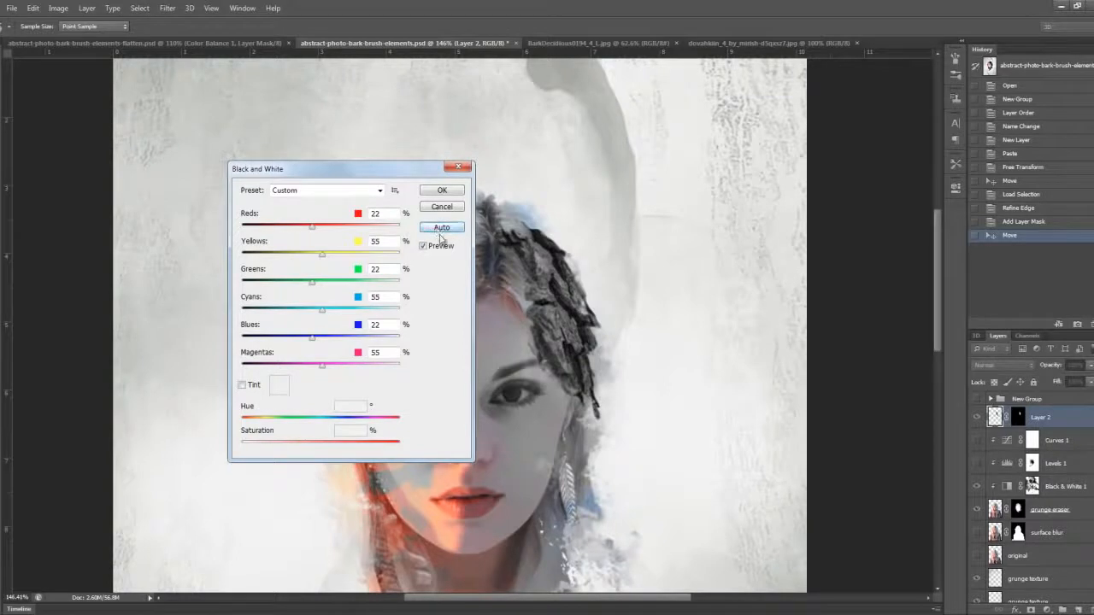
{"action": "left_click", "coordinate": [440, 190]}
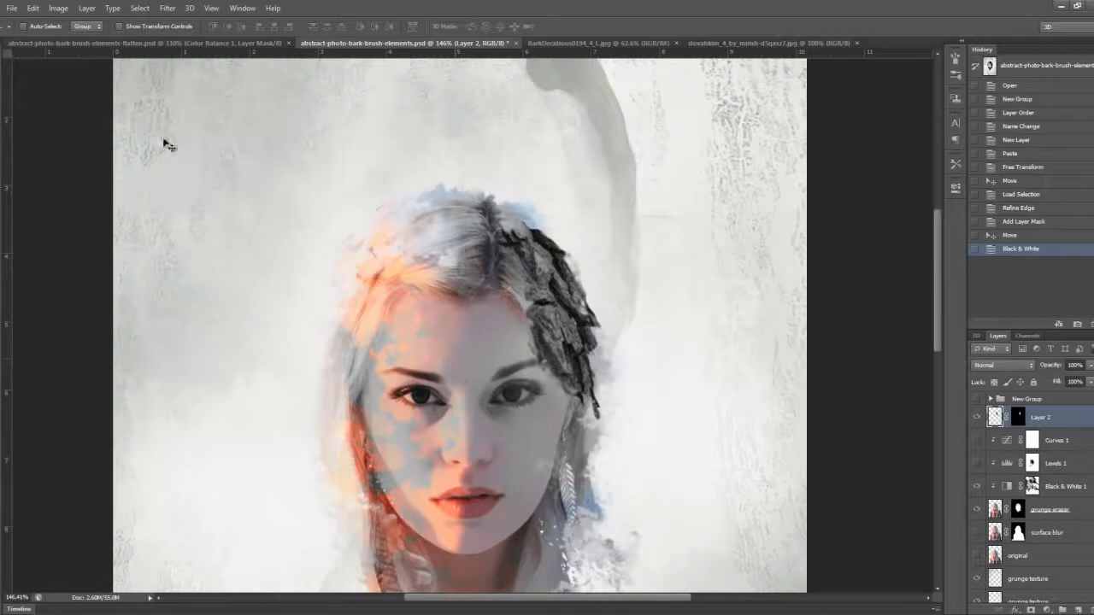
Darken the bark on Layer 2 with Levels, setting input shadows to 25 and midtones to 0.93
{"action": "left_click", "coordinate": [59, 9]}
{"action": "mouse_move", "coordinate": [109, 38]}
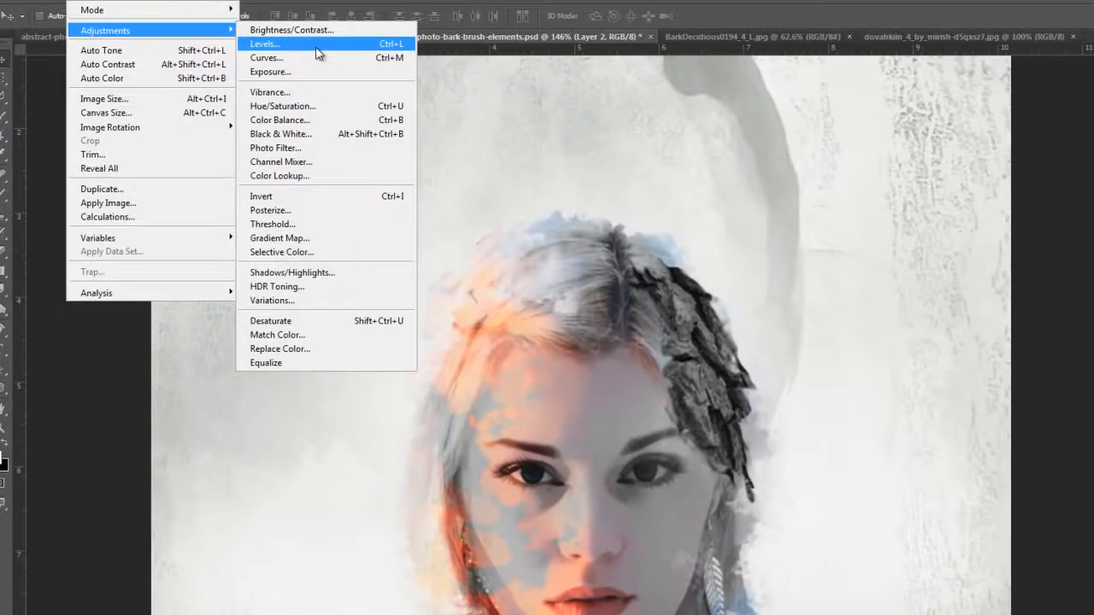
{"action": "left_click", "coordinate": [316, 54]}
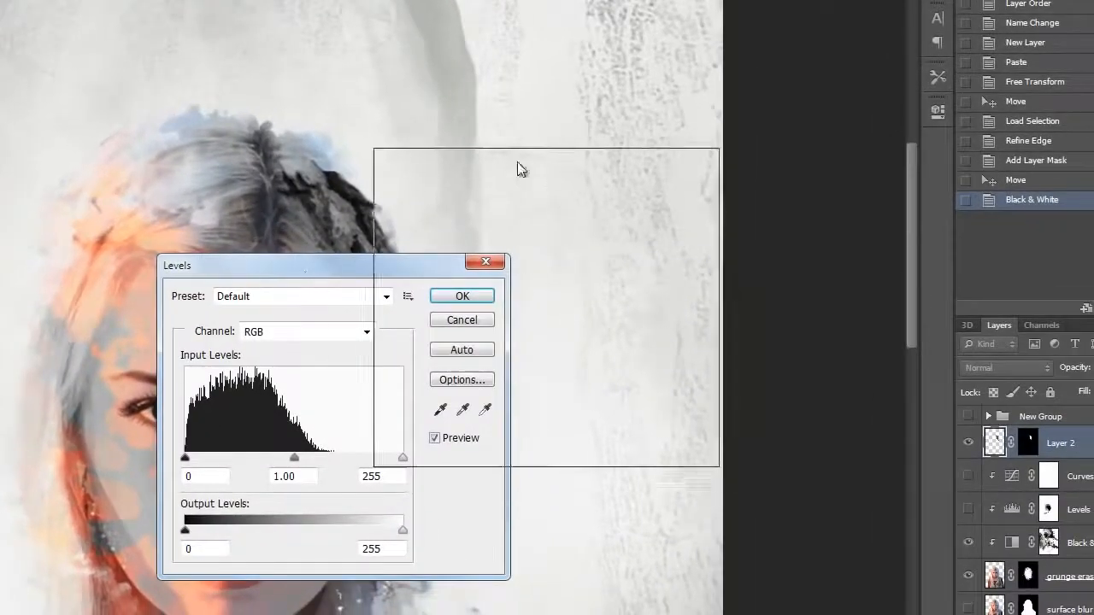
{"action": "left_click_drag", "start_coordinate": [517, 168], "coordinate": [517, 168]}
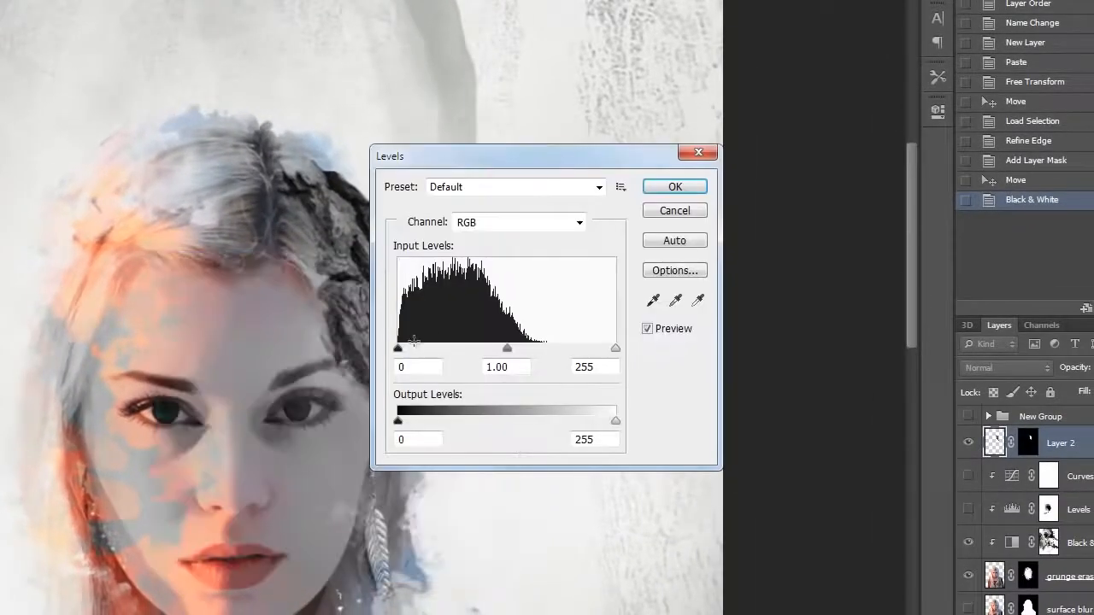
{"action": "left_click_drag", "start_coordinate": [399, 348], "coordinate": [430, 348]}
{"action": "mouse_move", "coordinate": [522, 348]}
{"action": "left_mouse_down"}
{"action": "mouse_move", "coordinate": [537, 348]}
{"action": "mouse_move", "coordinate": [523, 347]}
{"action": "left_mouse_up"}
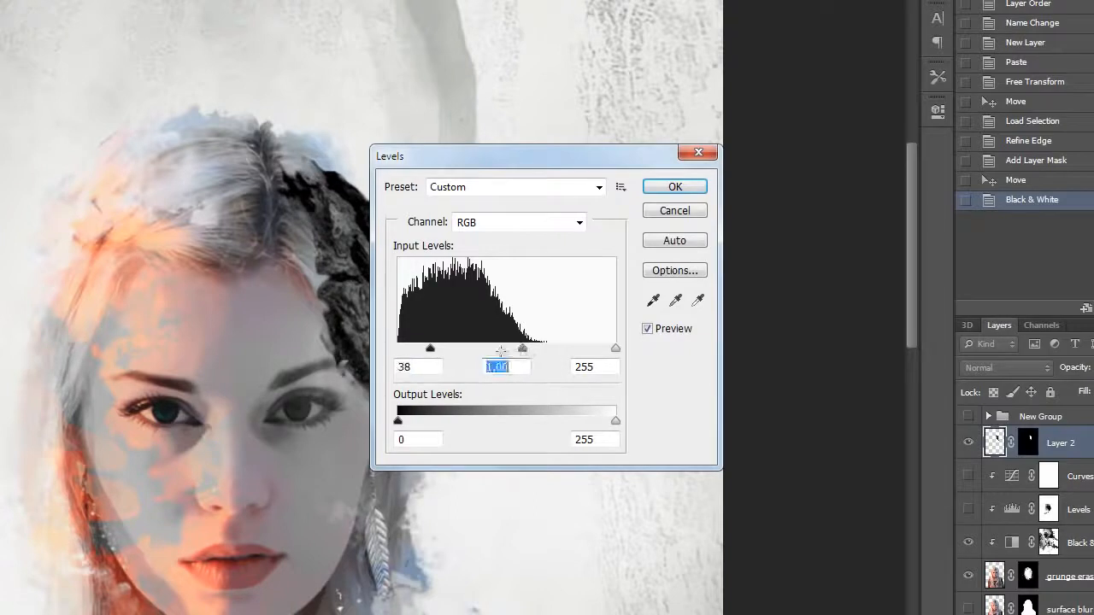
{"action": "left_click_drag", "start_coordinate": [430, 348], "coordinate": [419, 350]}
{"action": "left_click_drag", "start_coordinate": [515, 350], "coordinate": [522, 350]}
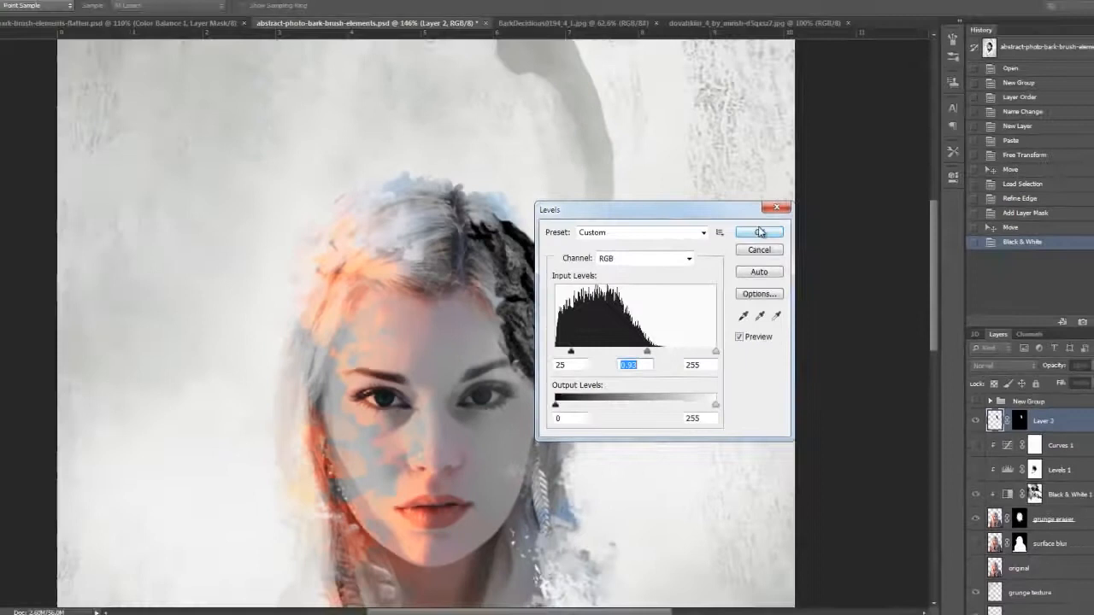
{"action": "left_click", "coordinate": [760, 232]}
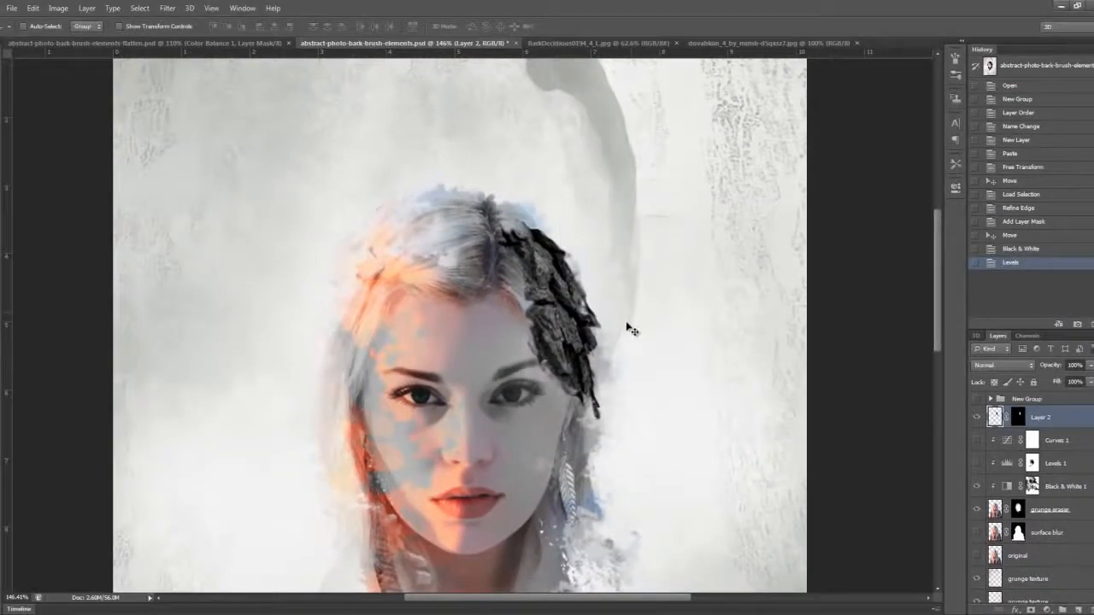
Free-transform the bark on Layer 2, rotating it slightly counterclockwise to follow the hair, and apply the transform
{"action": "key", "text": "ctrl+t"}
{"action": "left_click_drag", "start_coordinate": [647, 378], "coordinate": [645, 368]}
{"action": "key", "text": "Return"}
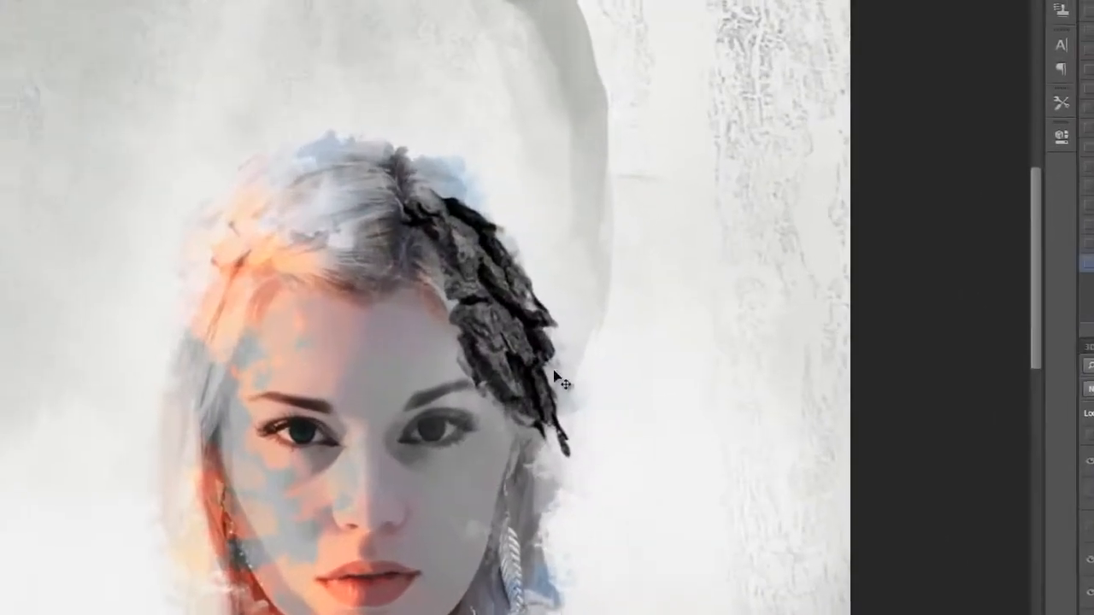
Nudge the bark on Layer 2 slightly and sharpen it with Unsharp Mask at 80% amount, 1.0 pixel radius and threshold 0
{"action": "left_click_drag", "start_coordinate": [520, 361], "coordinate": [517, 357]}
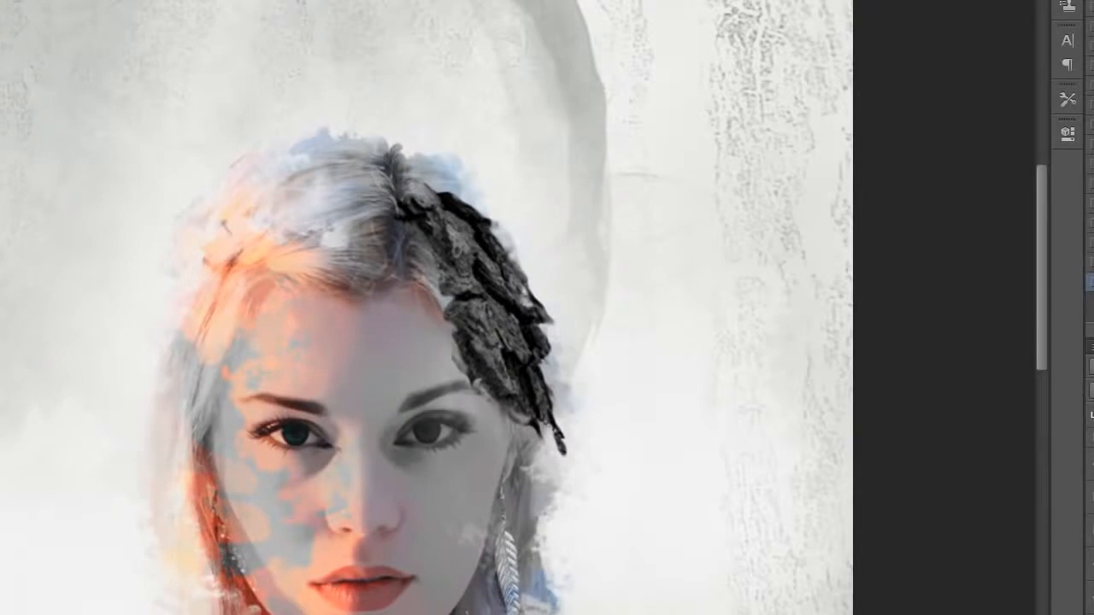
{"action": "left_click", "coordinate": [246, 25]}
{"action": "mouse_move", "coordinate": [26, 129]}
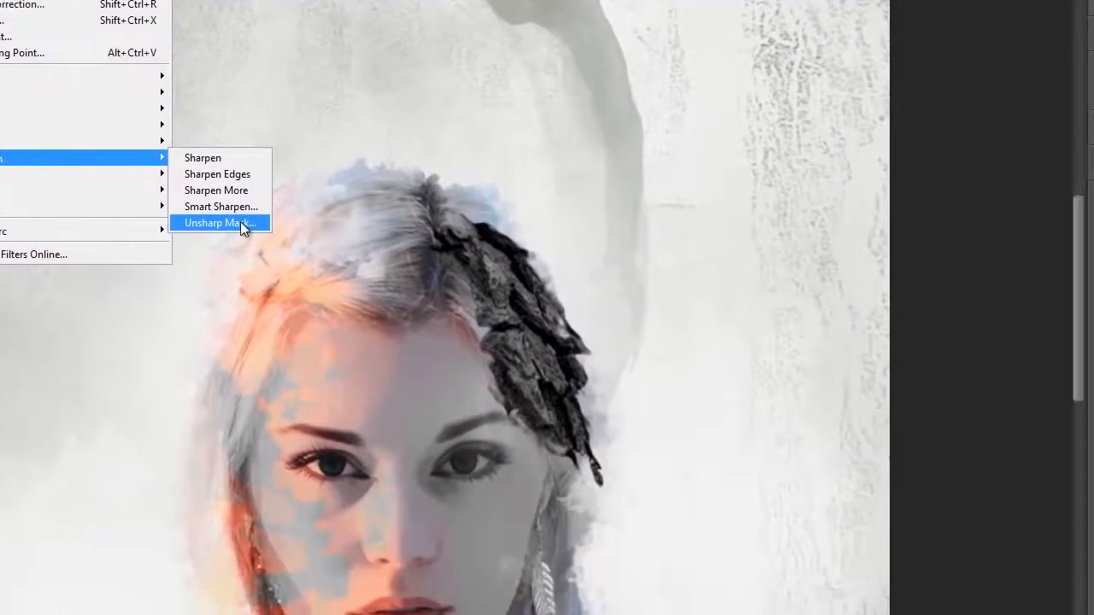
{"action": "left_click", "coordinate": [531, 347]}
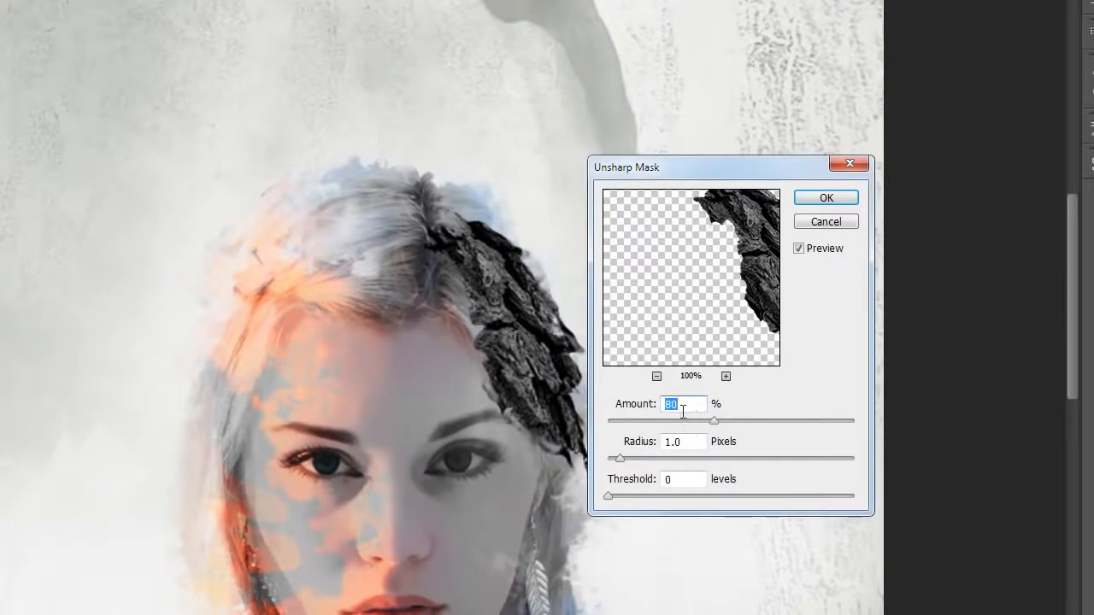
{"action": "left_click_drag", "start_coordinate": [647, 163], "coordinate": [629, 152]}
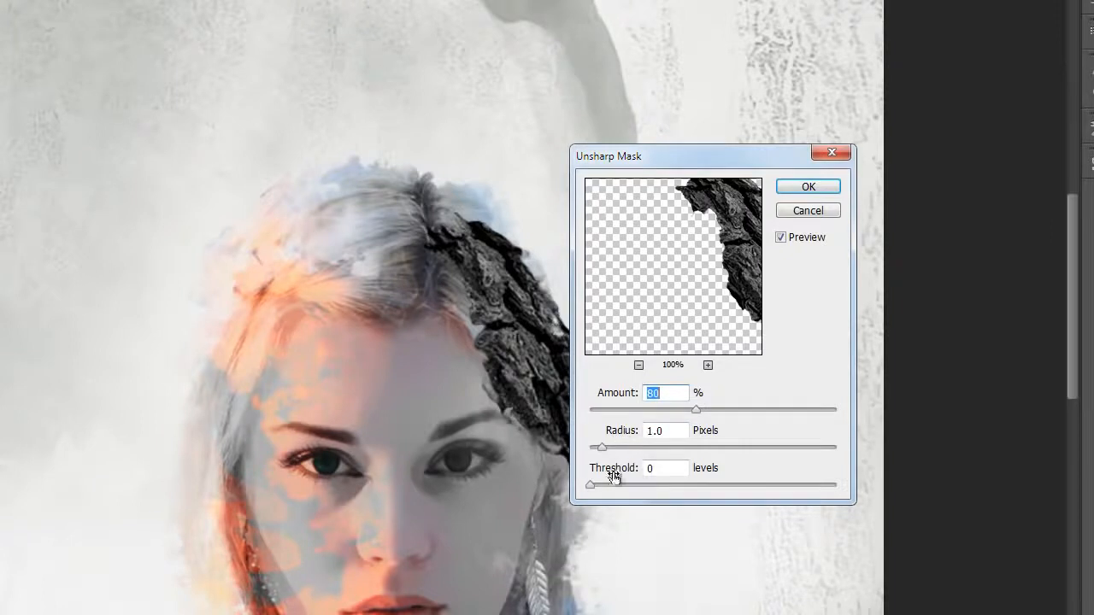
{"action": "left_click", "coordinate": [813, 195]}
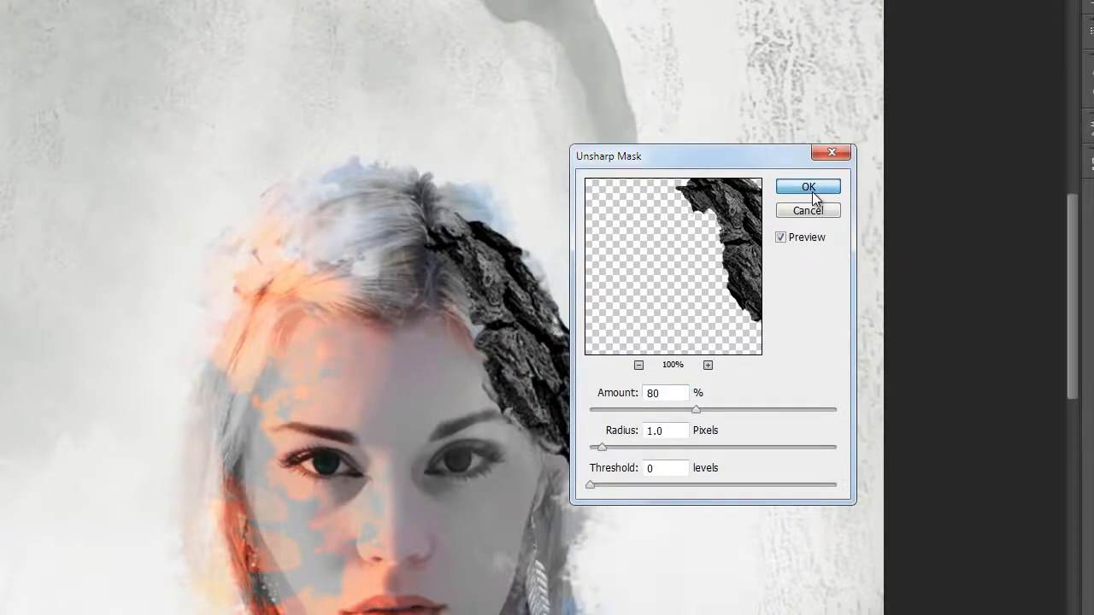
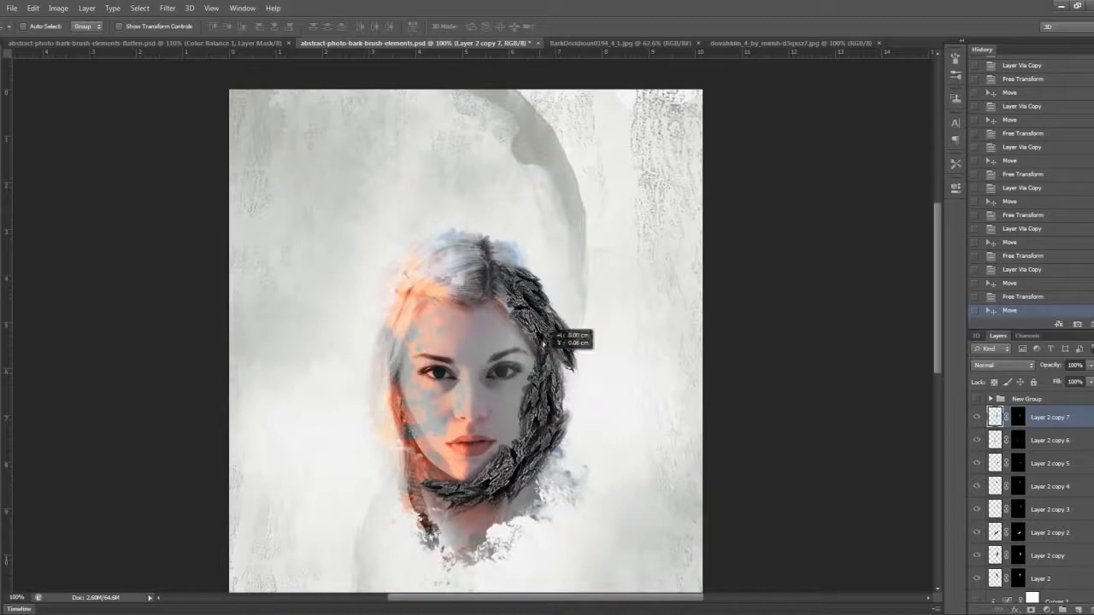
Free-transform the bark piece on Layer 2 copy 7 to follow the hair's curve and move it up against the upper hair
{"action": "key", "text": "ctrl+t"}
{"action": "left_click_drag", "start_coordinate": [593, 349], "coordinate": [569, 274]}
{"action": "key", "text": "Return"}
{"action": "left_click_drag", "start_coordinate": [514, 309], "coordinate": [525, 286]}
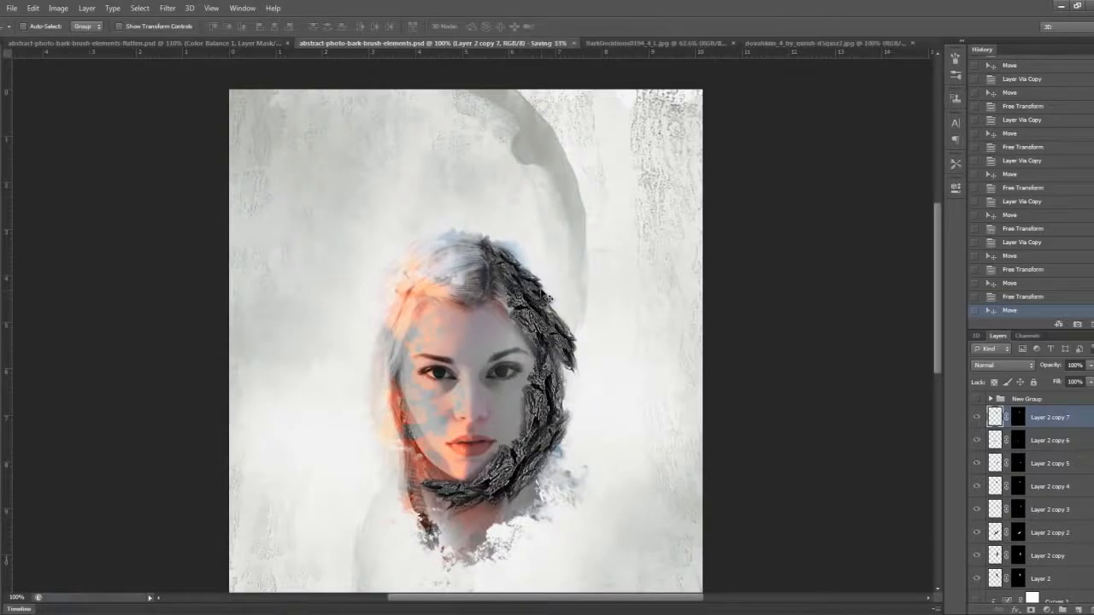
Merge all bark layers from Layer 2 through Layer 2 copy 7 into a single layer
{"action": "scroll", "coordinate": [552, 298], "scroll_direction": "down", "scroll_amount": 4}
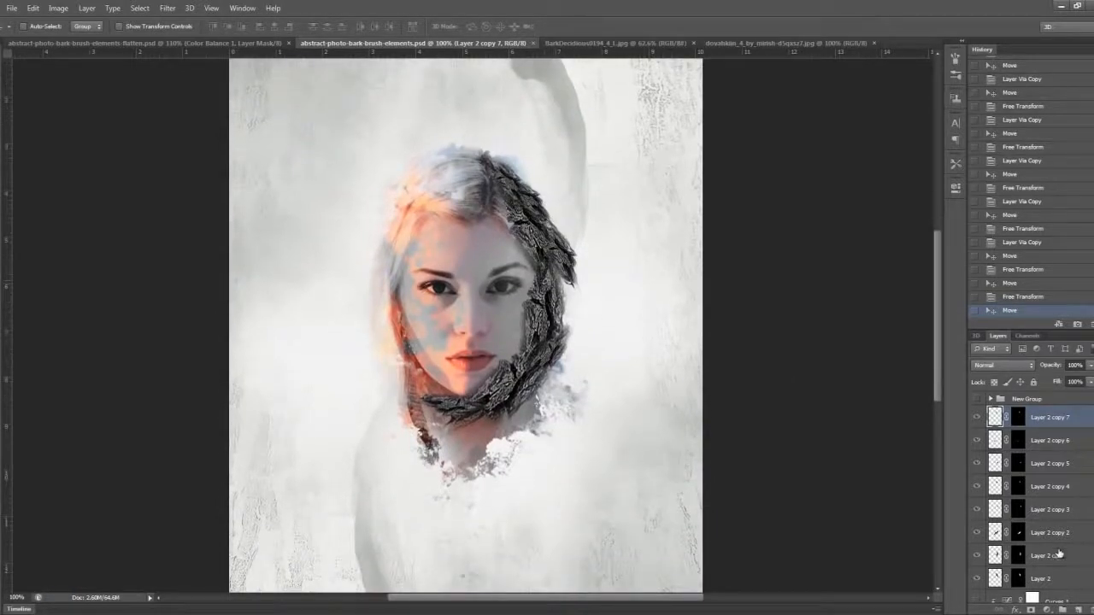
{"action": "scroll", "coordinate": [1002, 458], "scroll_direction": "down", "scroll_amount": 1}
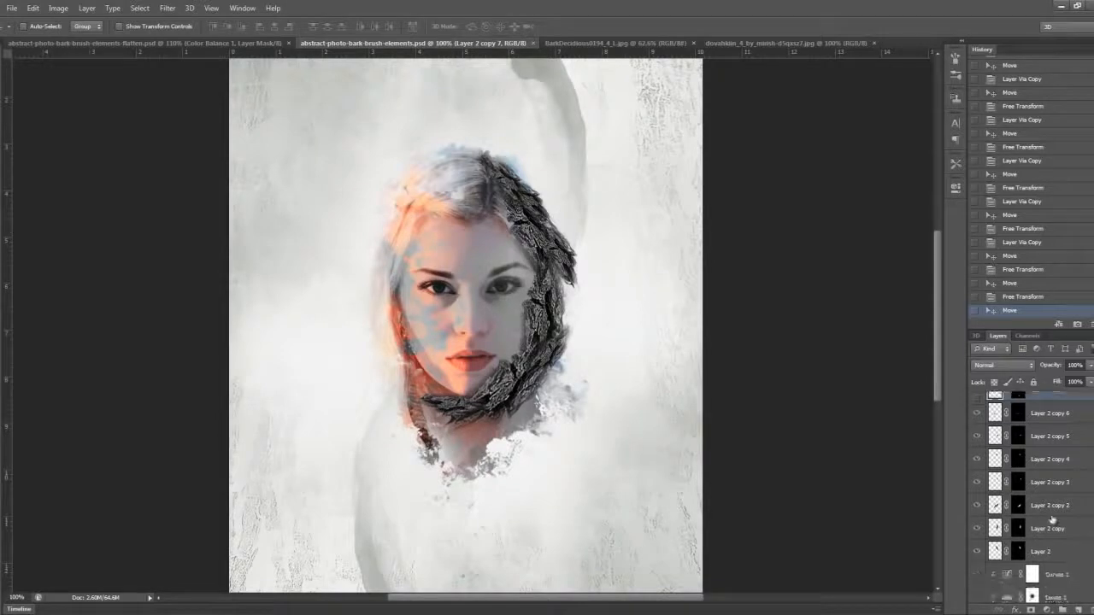
{"action": "left_click", "coordinate": [1078, 562], "text": "shift"}
{"action": "right_click", "coordinate": [1078, 563]}
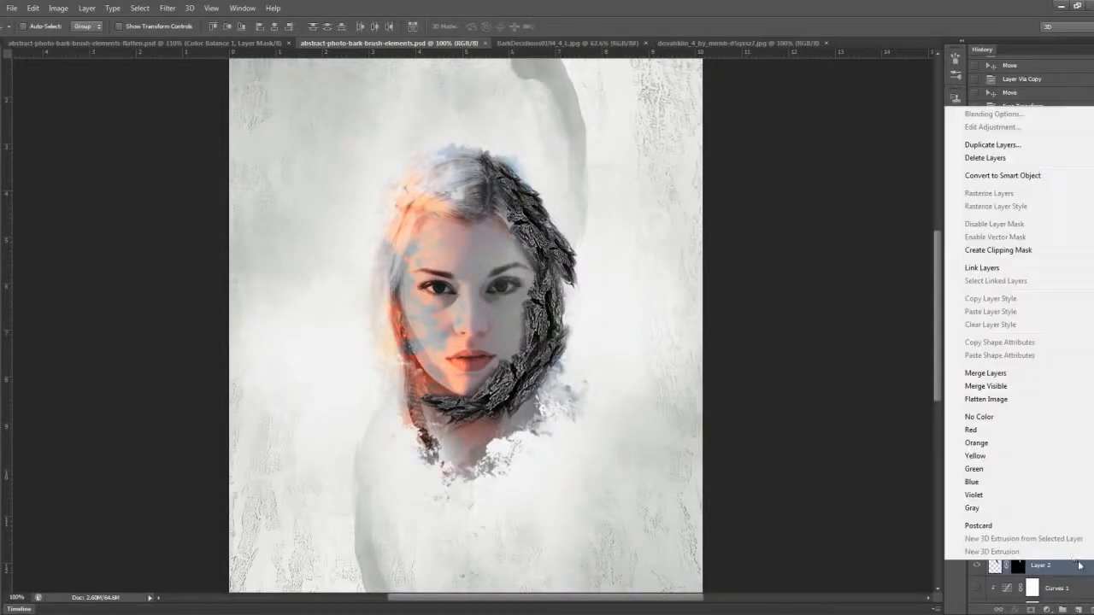
{"action": "left_click", "coordinate": [1009, 374]}
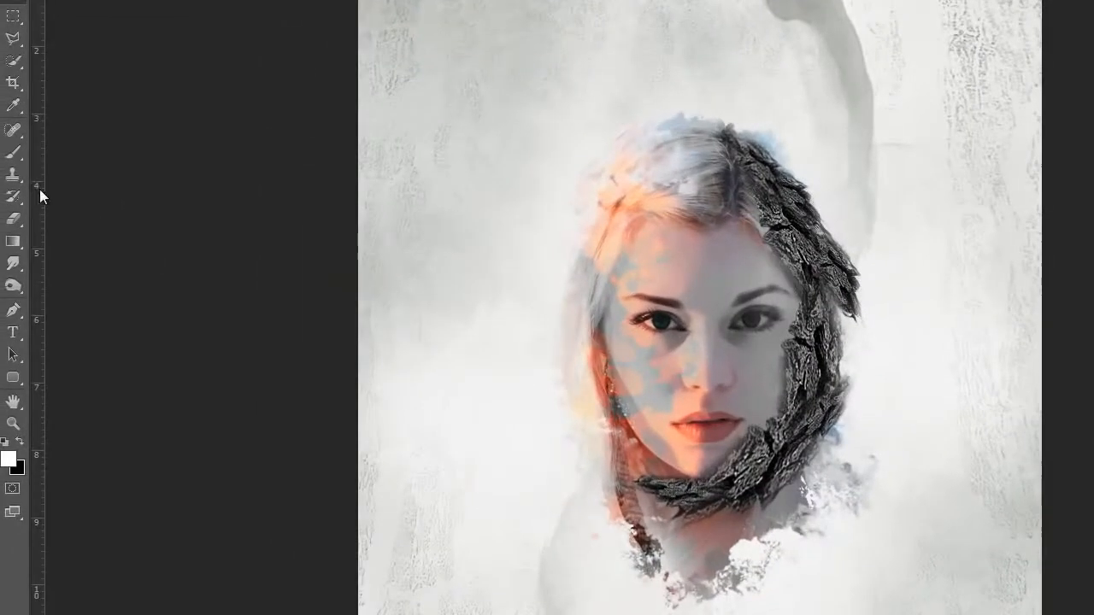
Clone bark texture on the merged layer with the Clone Stamp tool, extending it below the chin and across the neck
{"action": "left_click", "coordinate": [13, 152]}
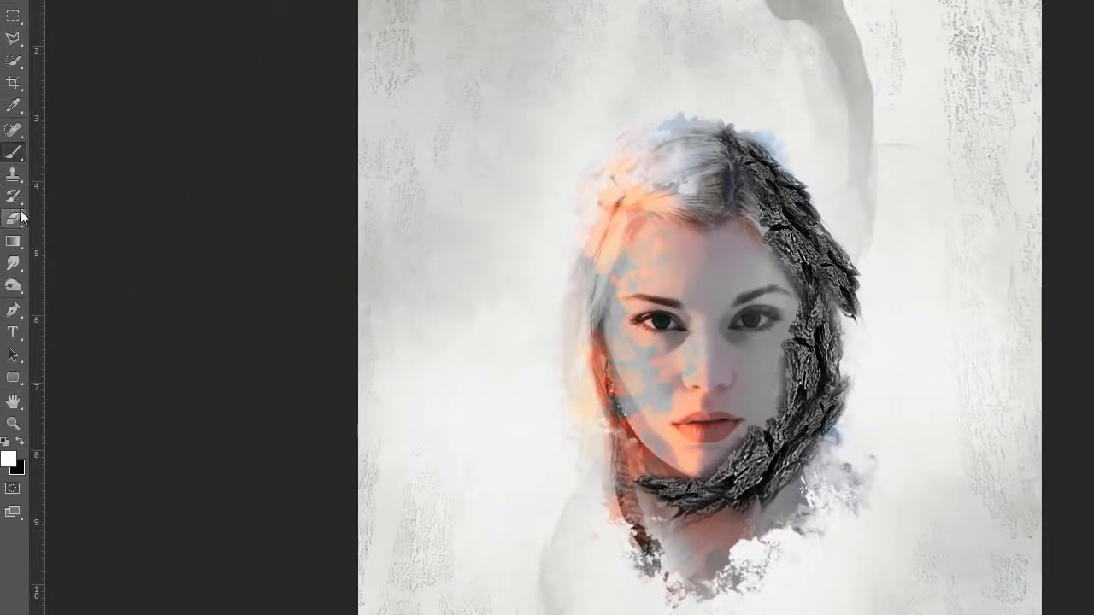
{"action": "right_click", "coordinate": [12, 175]}
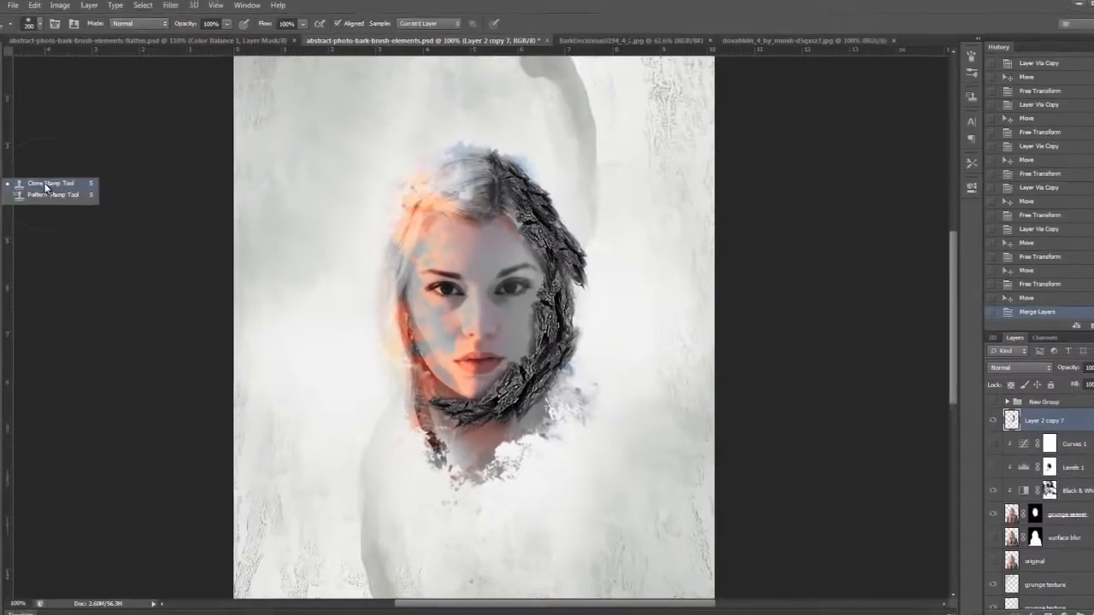
{"action": "left_click", "coordinate": [81, 172]}
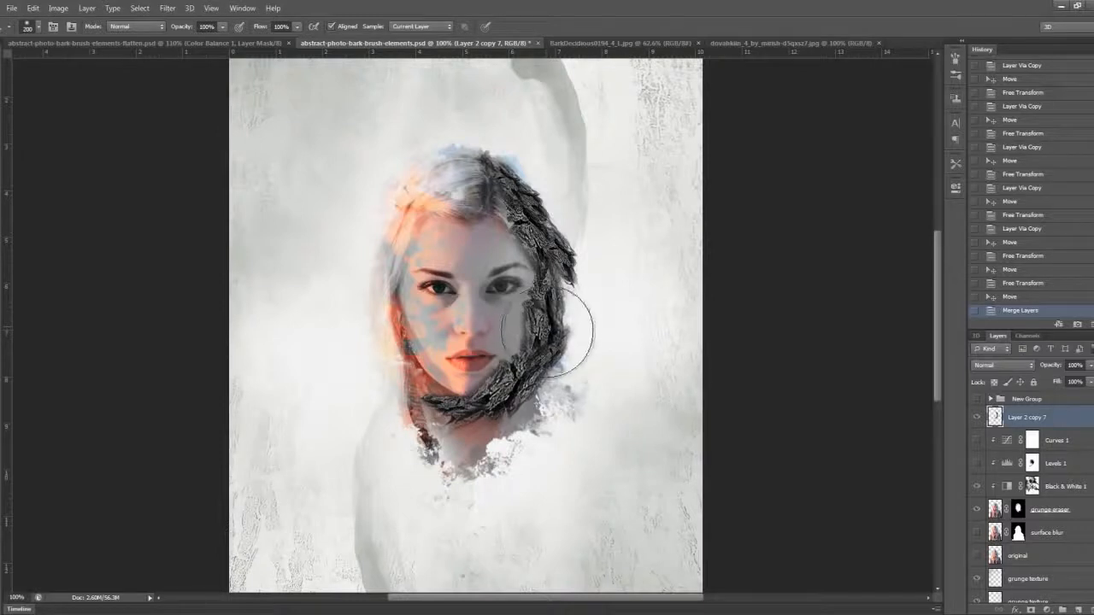
{"action": "left_click_drag", "start_coordinate": [525, 396], "coordinate": [480, 418]}
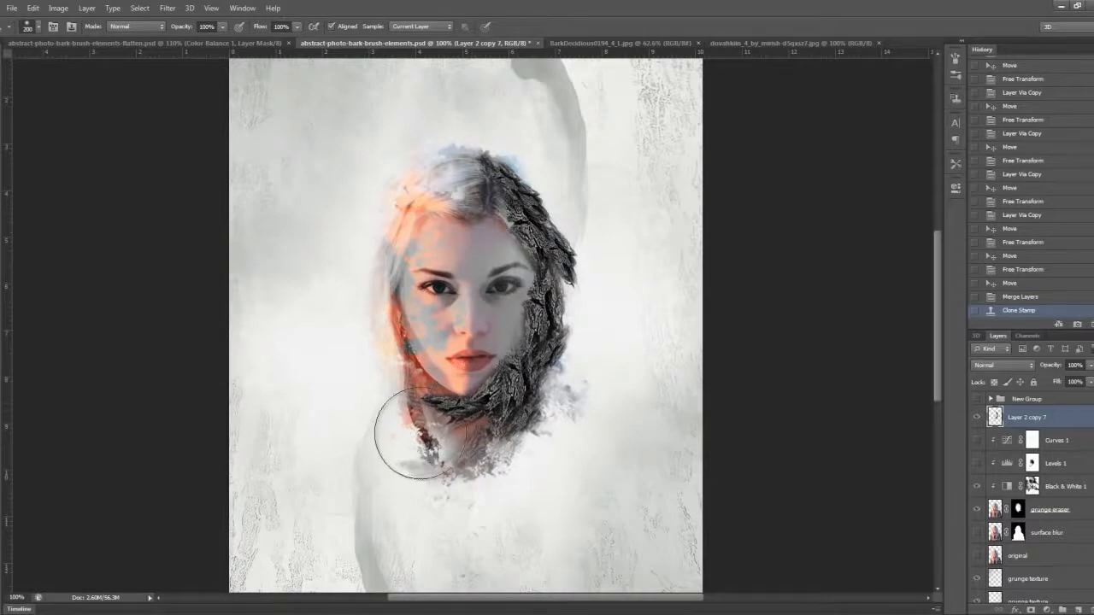
{"action": "mouse_move", "coordinate": [417, 410]}
{"action": "left_mouse_down"}
{"action": "mouse_move", "coordinate": [512, 428]}
{"action": "mouse_move", "coordinate": [500, 408]}
{"action": "mouse_move", "coordinate": [434, 411]}
{"action": "mouse_move", "coordinate": [407, 388]}
{"action": "mouse_move", "coordinate": [498, 409]}
{"action": "mouse_move", "coordinate": [411, 397]}
{"action": "left_mouse_up"}
{"action": "key", "text": "ctrl+z"}
{"action": "key", "text": "ctrl+z"}
Sample other bark areas, clone texture over the outer edge of the upper hair, and reduce the Clone Stamp brush to 125
{"action": "left_click", "coordinate": [498, 410], "text": "alt"}
{"action": "left_click", "coordinate": [533, 212], "text": "alt"}
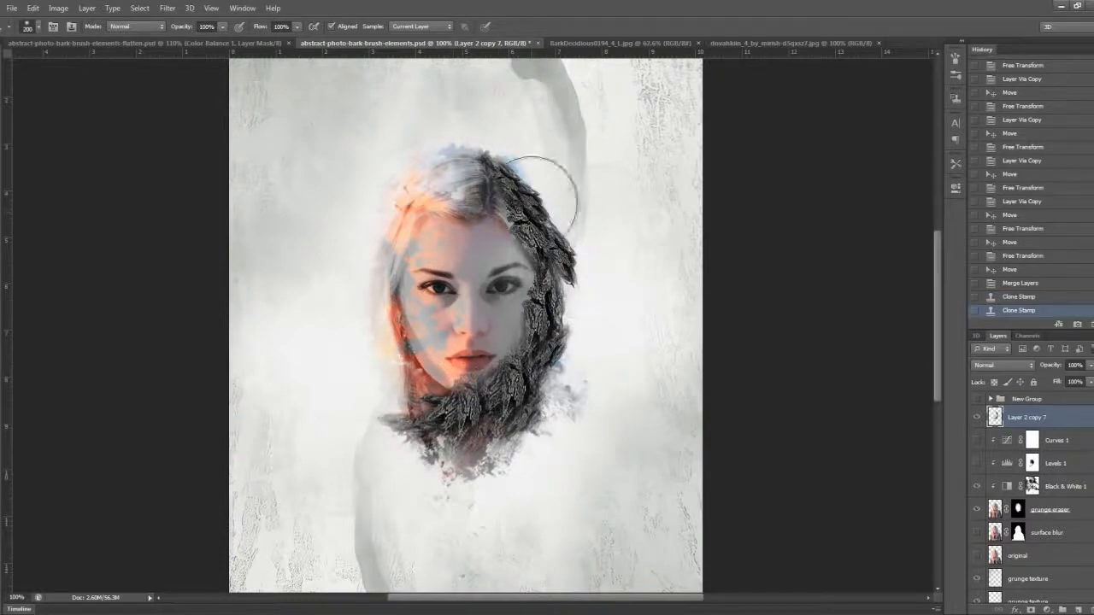
{"action": "left_click_drag", "start_coordinate": [514, 175], "coordinate": [497, 149]}
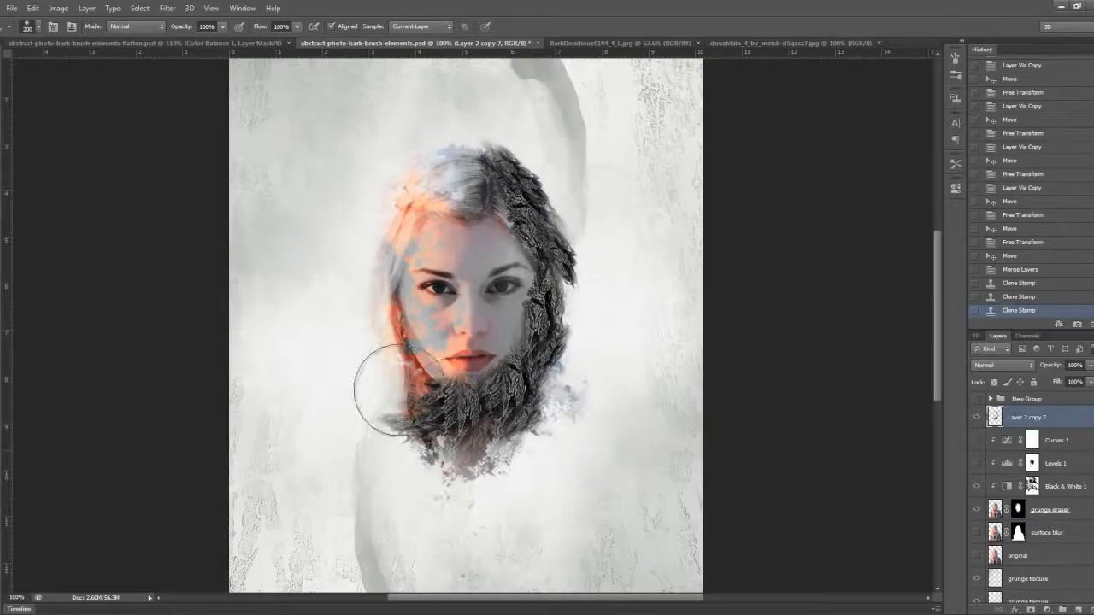
{"action": "key", "text": "bracketleft"}
{"action": "key", "text": "bracketleft"}
{"action": "key", "text": "bracketleft"}
{"action": "mouse_move", "coordinate": [445, 407]}
{"action": "left_mouse_down"}
{"action": "mouse_move", "coordinate": [468, 374]}
{"action": "mouse_move", "coordinate": [492, 381]}
{"action": "mouse_move", "coordinate": [529, 354]}
{"action": "mouse_move", "coordinate": [510, 346]}
{"action": "left_mouse_up"}
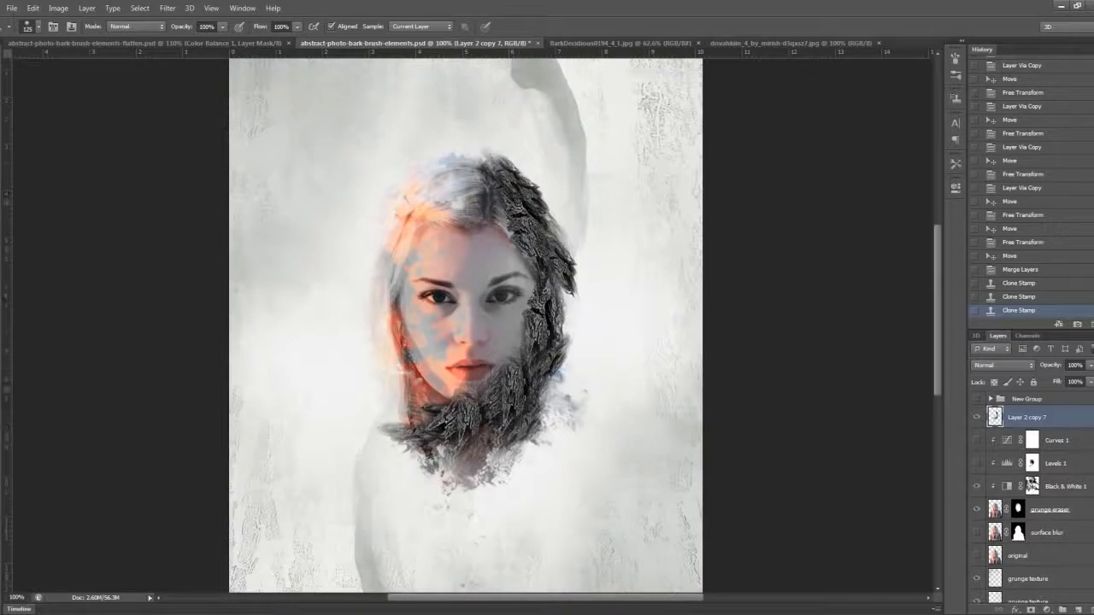
{"action": "scroll", "coordinate": [511, 346], "scroll_direction": "up", "scroll_amount": 2}
{"action": "scroll", "coordinate": [516, 383], "scroll_direction": "down", "scroll_amount": 1}
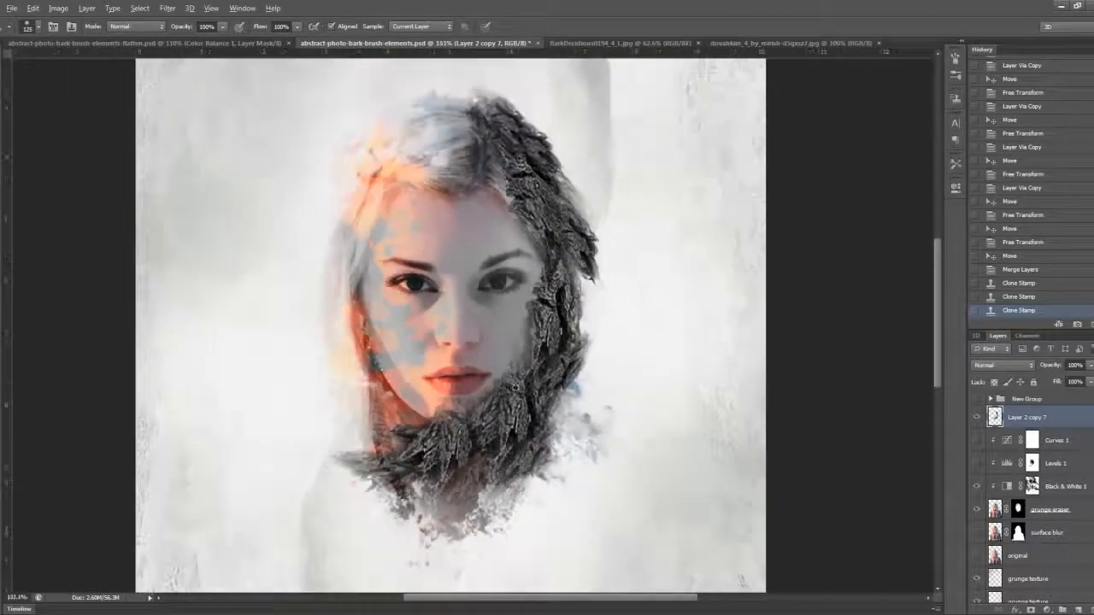
{"action": "scroll", "coordinate": [513, 386], "scroll_direction": "down", "scroll_amount": 2}
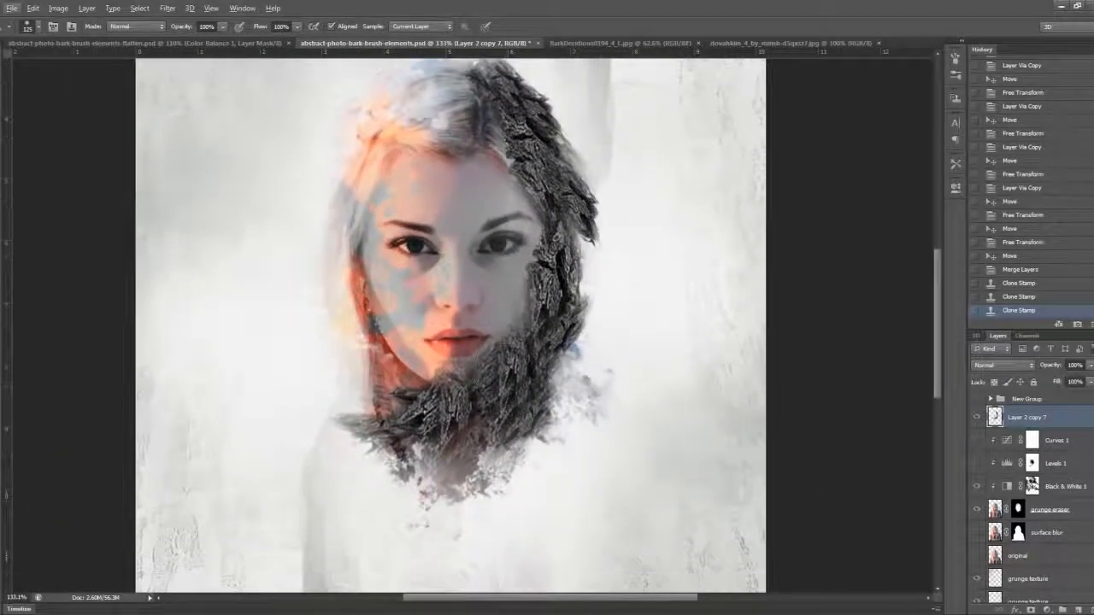
{"action": "scroll", "coordinate": [509, 377], "scroll_direction": "down", "scroll_amount": 1}
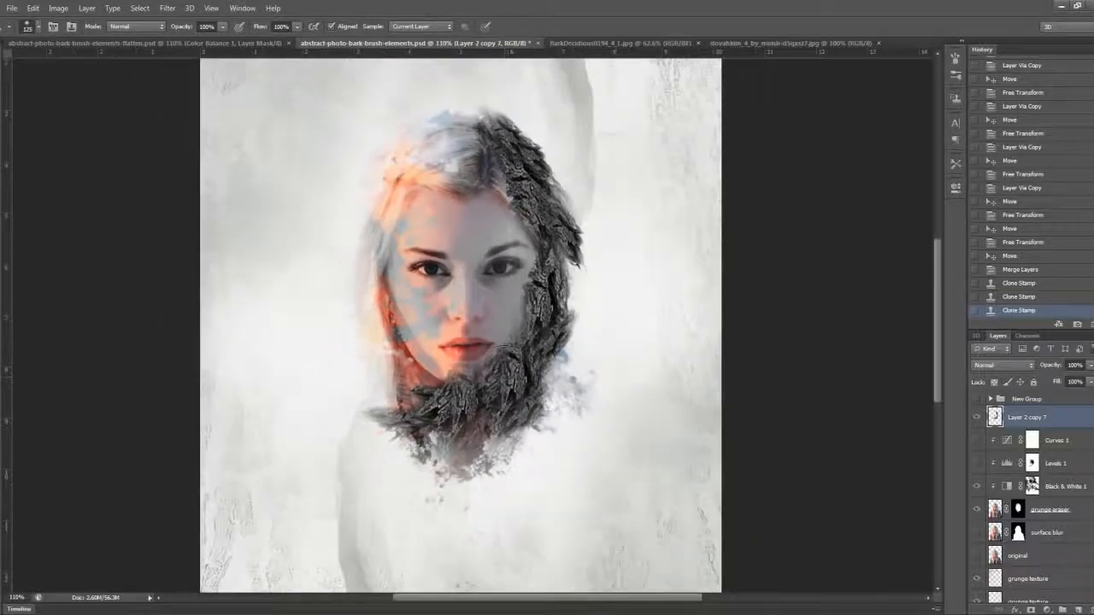
{"action": "scroll", "coordinate": [504, 372], "scroll_direction": "down", "scroll_amount": 1}
{"action": "scroll", "coordinate": [505, 373], "scroll_direction": "down", "scroll_amount": 2}
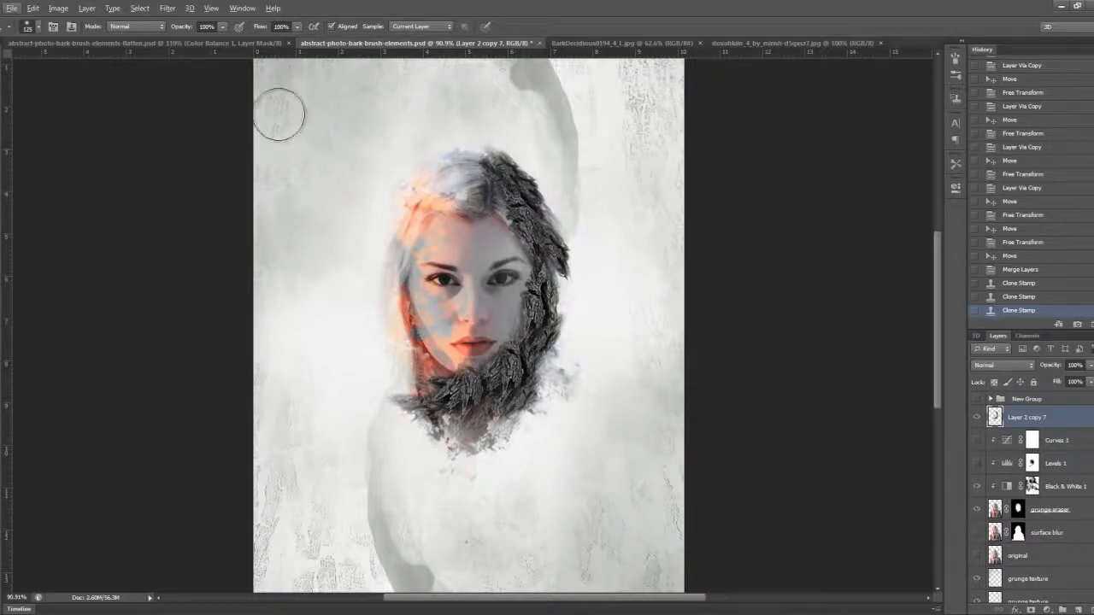
Switch to abstract-photo-bark-brush-elements-flatten.psd and examine the bark texture and brush elements around the portrait's hair, neck and collar
{"action": "left_click", "coordinate": [212, 43]}
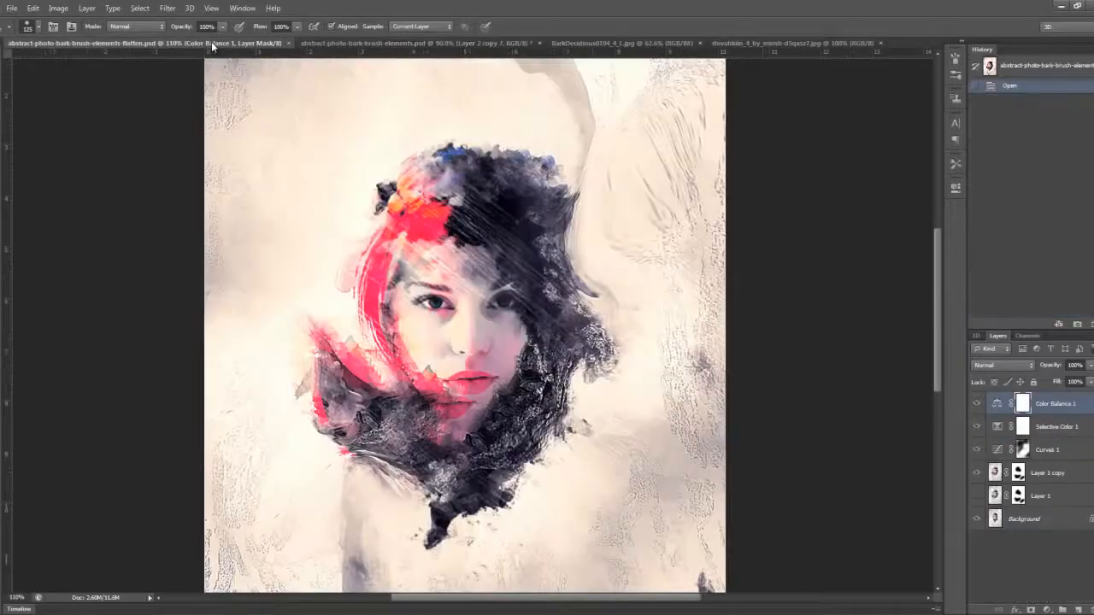
{"action": "scroll", "coordinate": [504, 231], "scroll_direction": "down", "scroll_amount": 1}
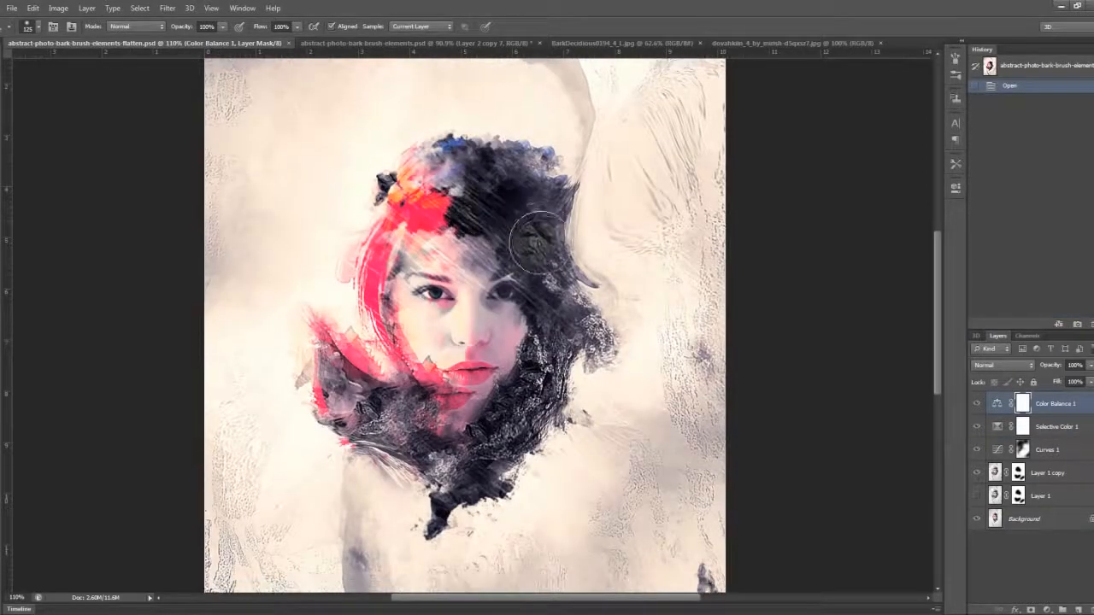
{"action": "key", "text": "v"}
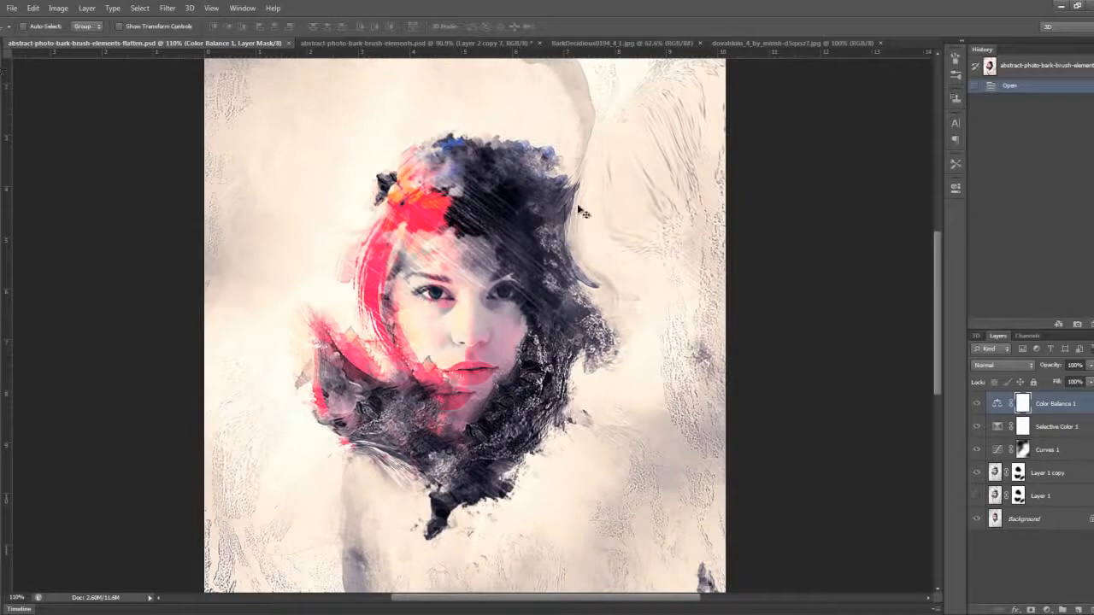
{"action": "scroll", "coordinate": [543, 360], "scroll_direction": "up", "scroll_amount": 3}
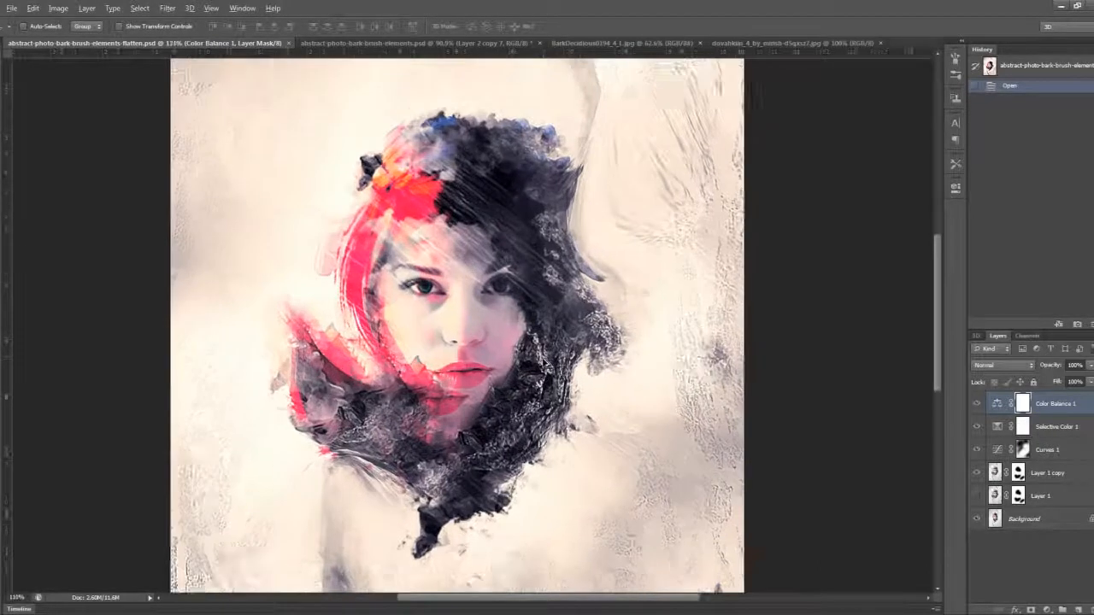
{"action": "scroll", "coordinate": [459, 394], "scroll_direction": "down", "scroll_amount": 2}
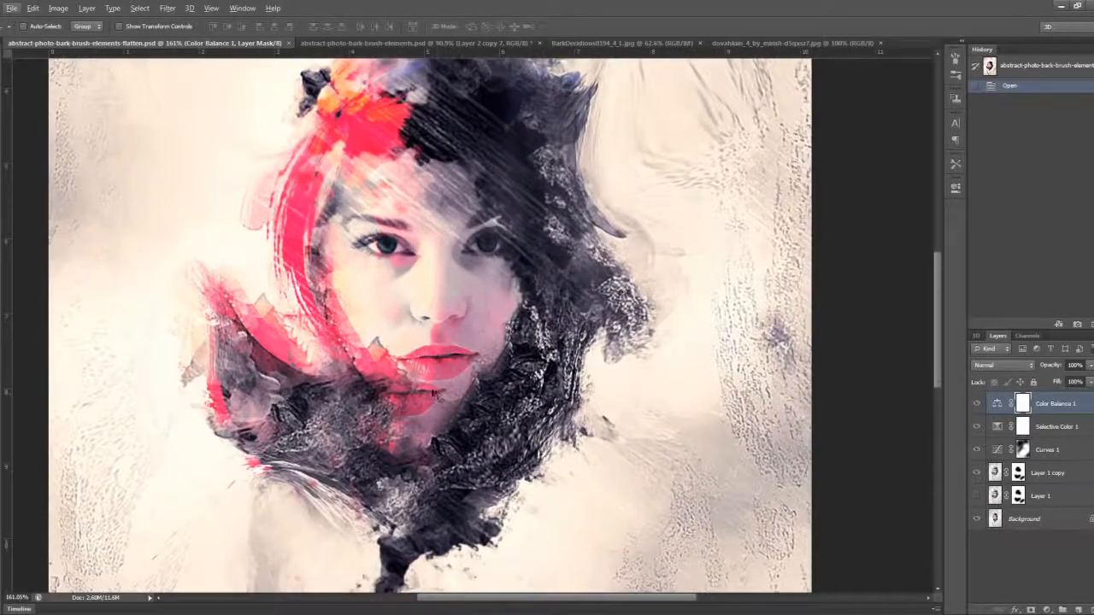
{"action": "scroll", "coordinate": [342, 362], "scroll_direction": "down", "scroll_amount": 2}
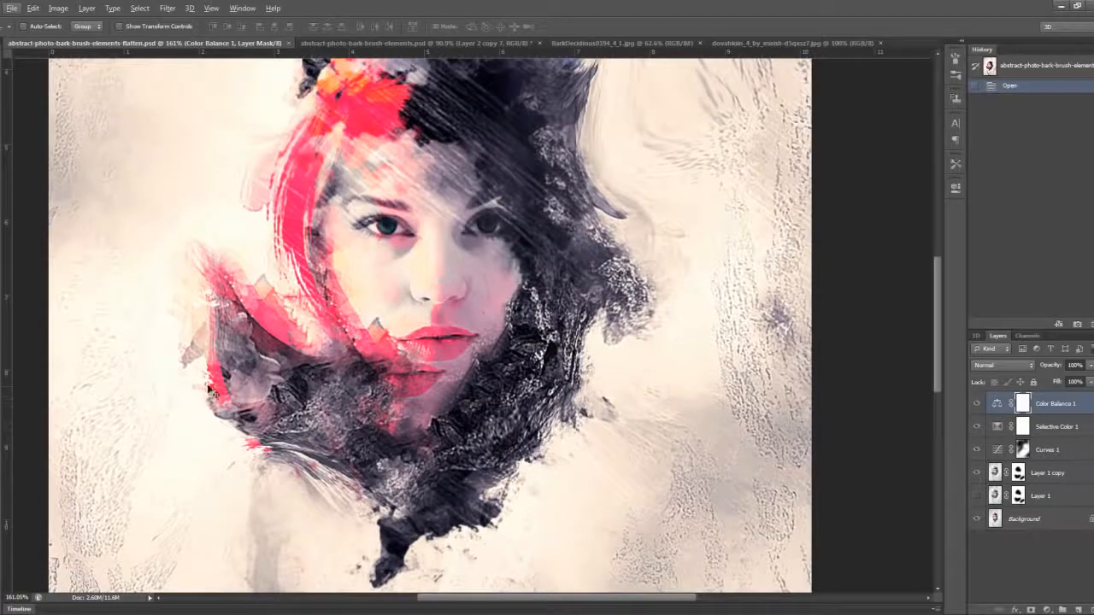
{"action": "scroll", "coordinate": [312, 420], "scroll_direction": "up", "scroll_amount": 8}
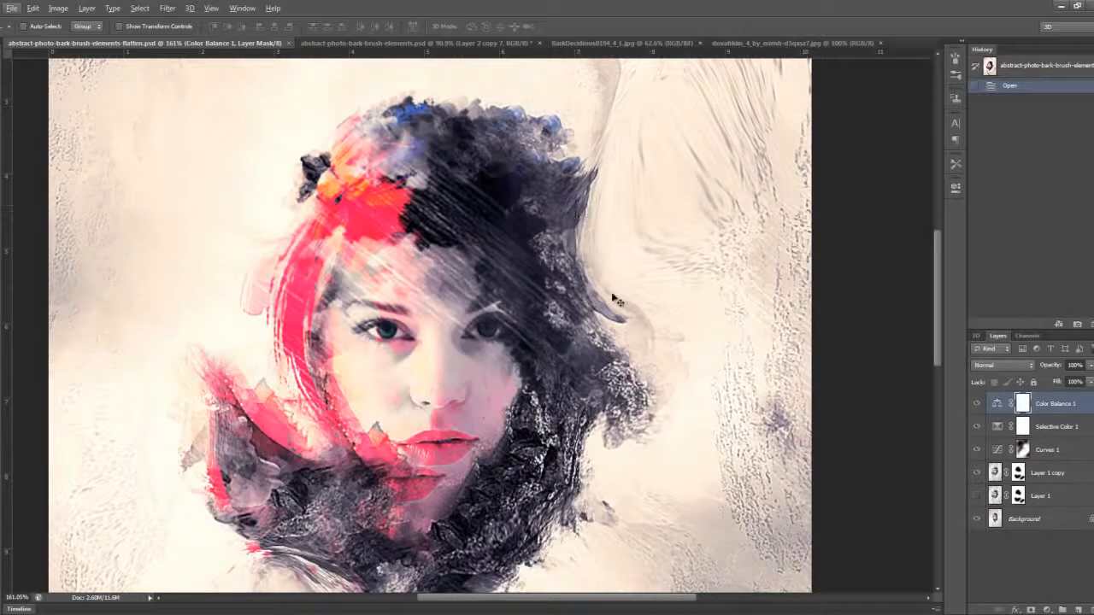
{"action": "scroll", "coordinate": [594, 318], "scroll_direction": "down", "scroll_amount": 2}
{"action": "scroll", "coordinate": [594, 317], "scroll_direction": "down", "scroll_amount": 4}
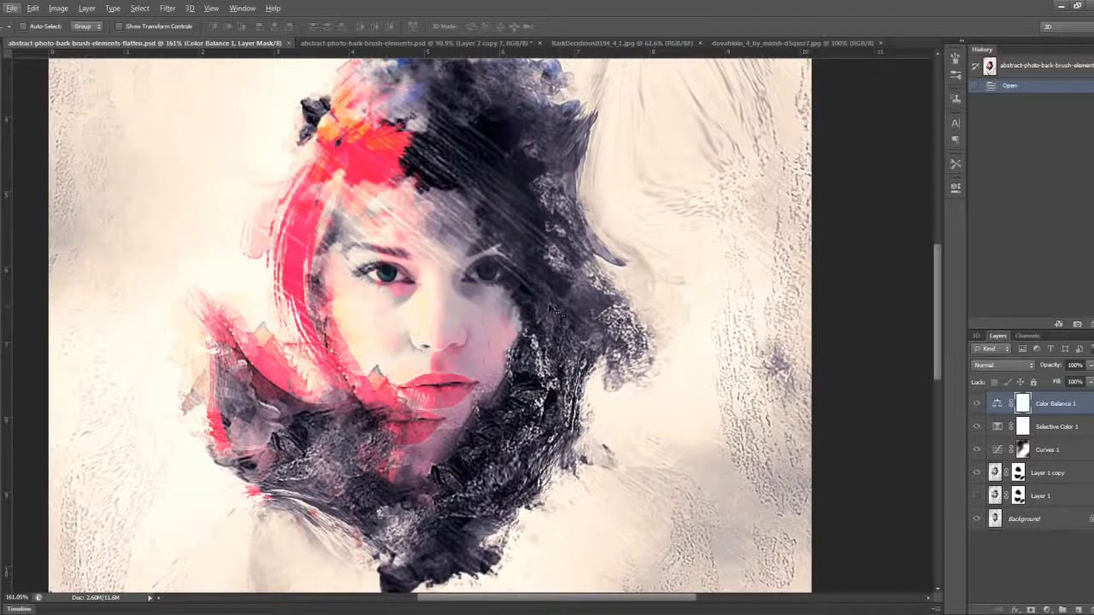
{"action": "scroll", "coordinate": [554, 308], "scroll_direction": "down", "scroll_amount": 2}
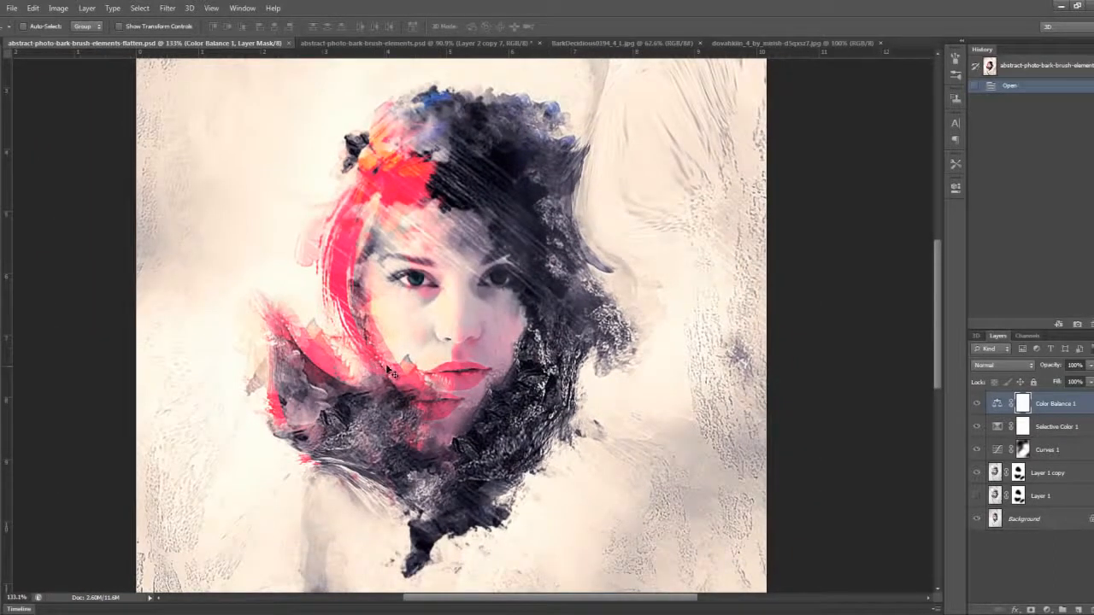
{"action": "scroll", "coordinate": [350, 373], "scroll_direction": "down", "scroll_amount": 2}
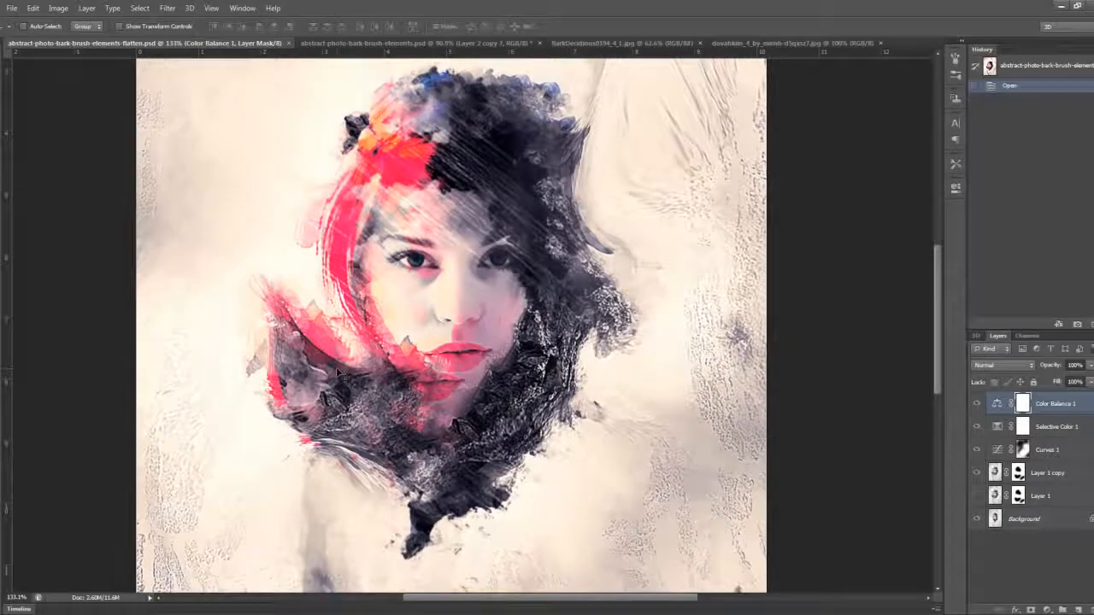
{"action": "scroll", "coordinate": [342, 374], "scroll_direction": "up", "scroll_amount": 5}
{"action": "scroll", "coordinate": [340, 374], "scroll_direction": "up", "scroll_amount": 1}
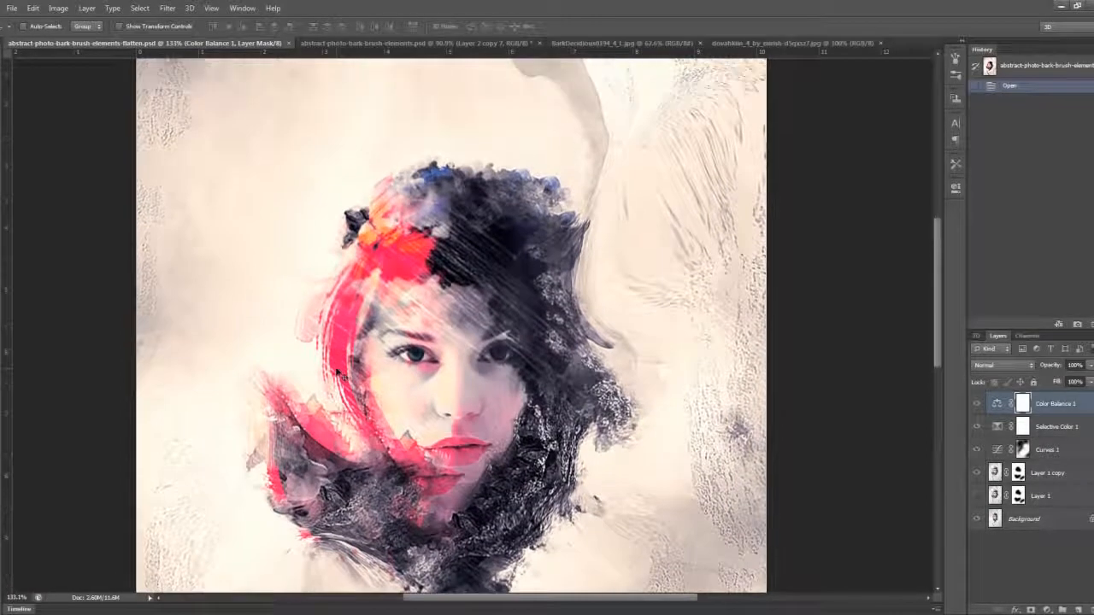
{"action": "scroll", "coordinate": [581, 299], "scroll_direction": "down", "scroll_amount": 3}
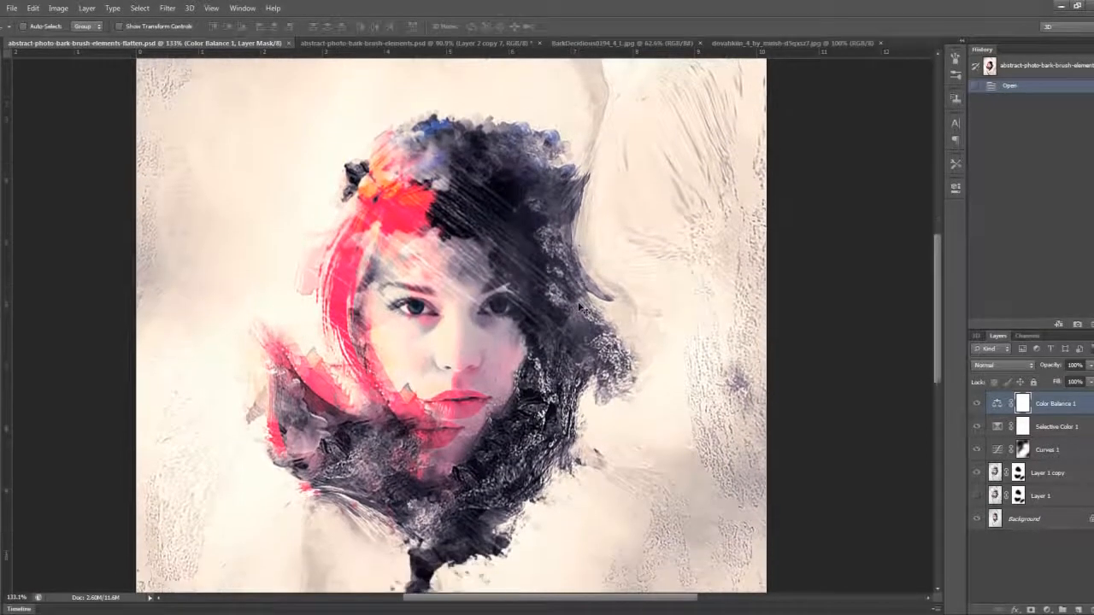
{"action": "scroll", "coordinate": [577, 337], "scroll_direction": "down", "scroll_amount": 2}
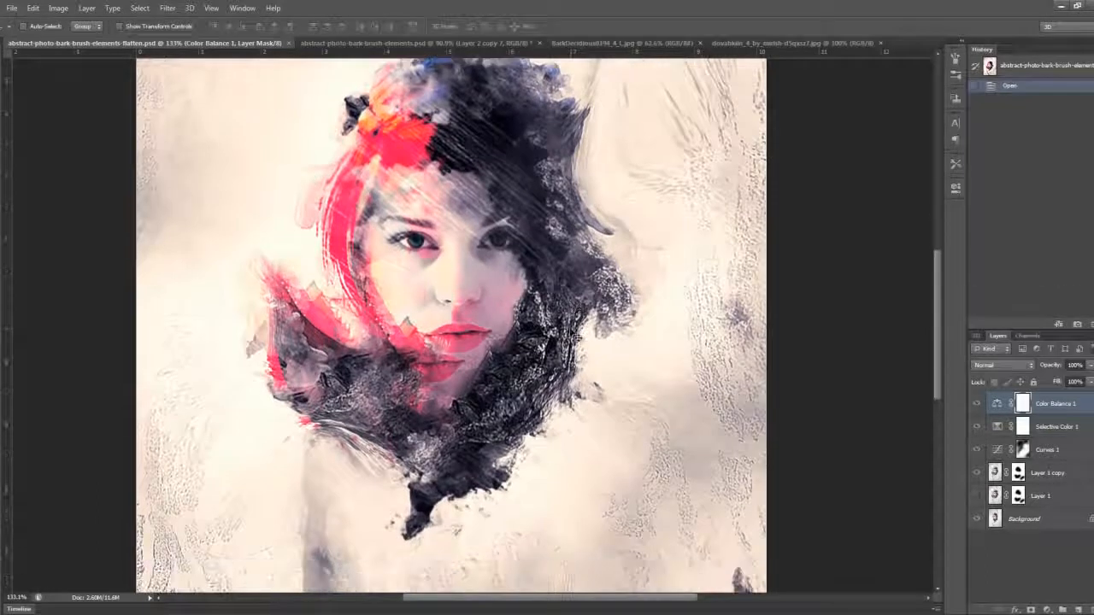
Compare the flattened portrait with the BarkDeciduous0194_4_L.jpg source photo and the working abstract-photo-bark-brush-elements.psd, examining the bark around the face
{"action": "scroll", "coordinate": [576, 336], "scroll_direction": "down", "scroll_amount": 1}
{"action": "scroll", "coordinate": [453, 324], "scroll_direction": "down", "scroll_amount": 1}
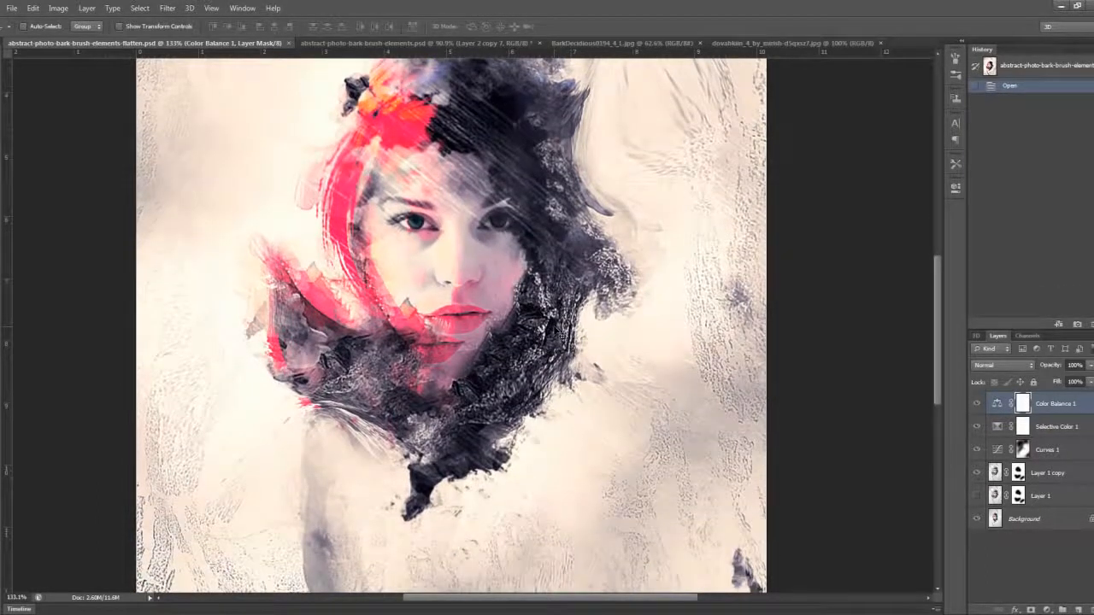
{"action": "left_click", "coordinate": [389, 44]}
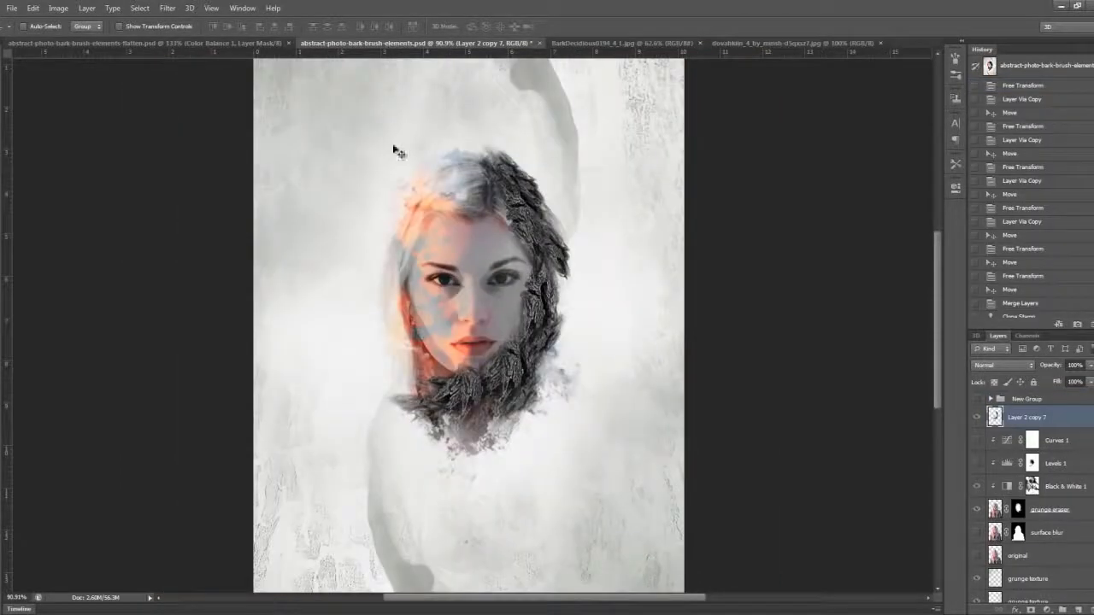
{"action": "left_click", "coordinate": [149, 44]}
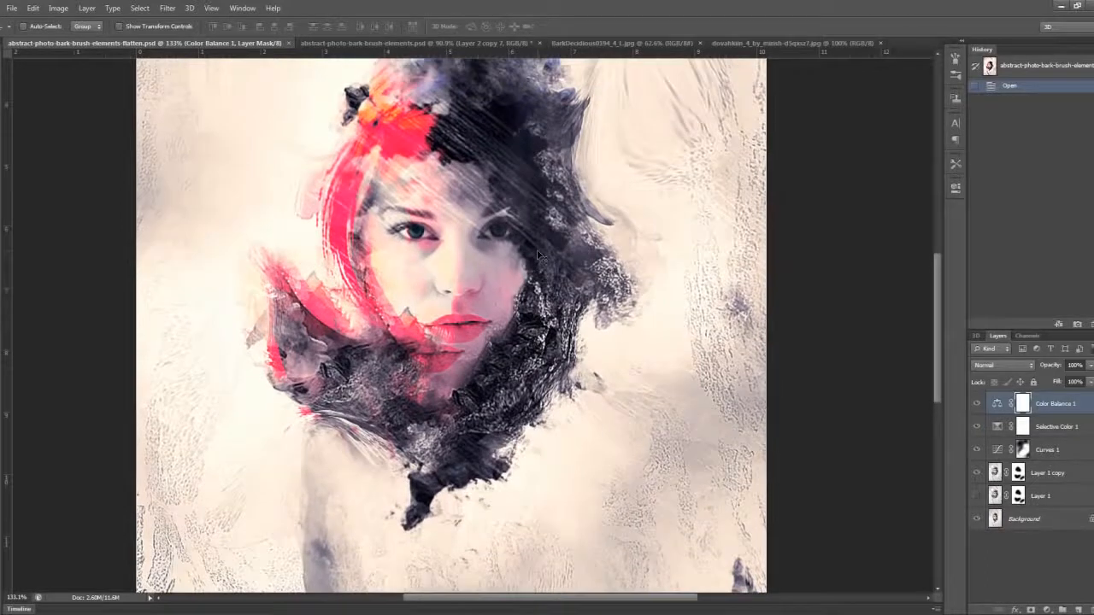
{"action": "left_click", "coordinate": [560, 43]}
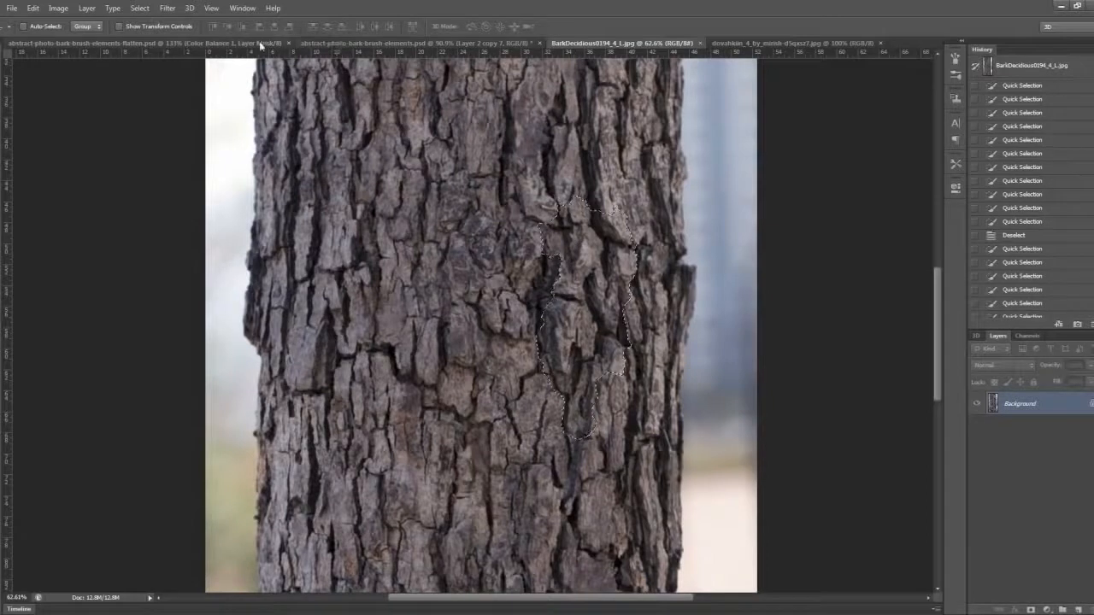
{"action": "left_click", "coordinate": [342, 43]}
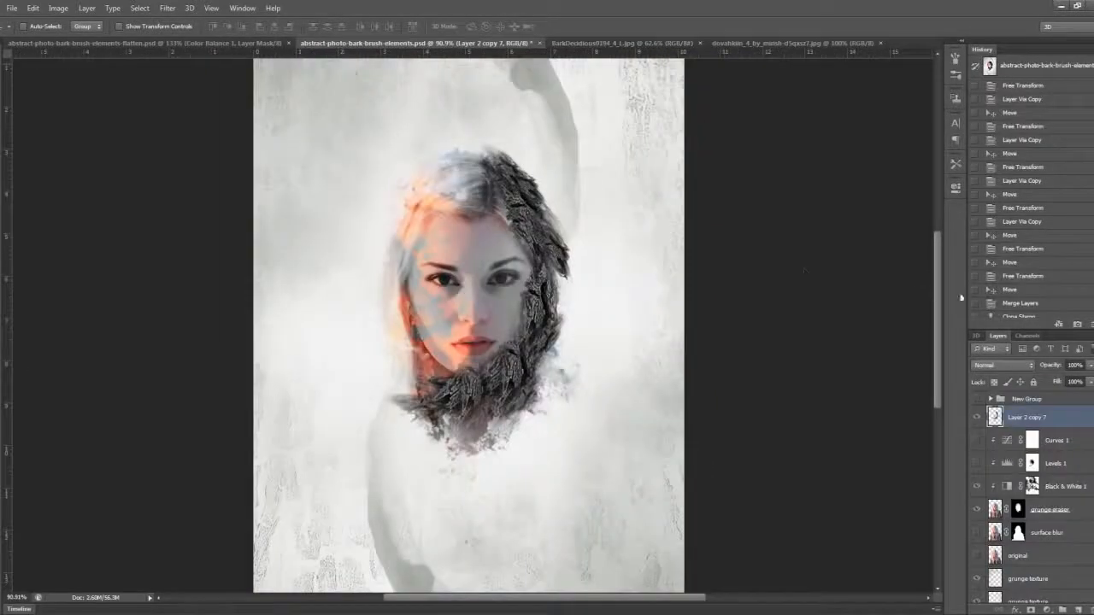
{"action": "left_click_drag", "start_coordinate": [602, 275], "coordinate": [567, 244]}
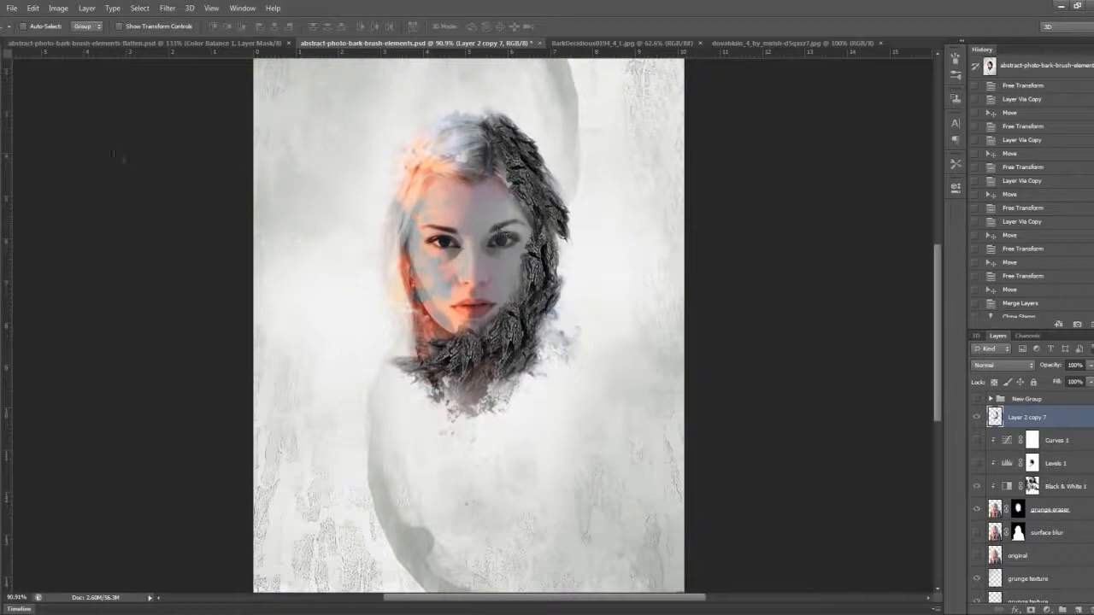
{"action": "scroll", "coordinate": [556, 174], "scroll_direction": "up", "scroll_amount": 5}
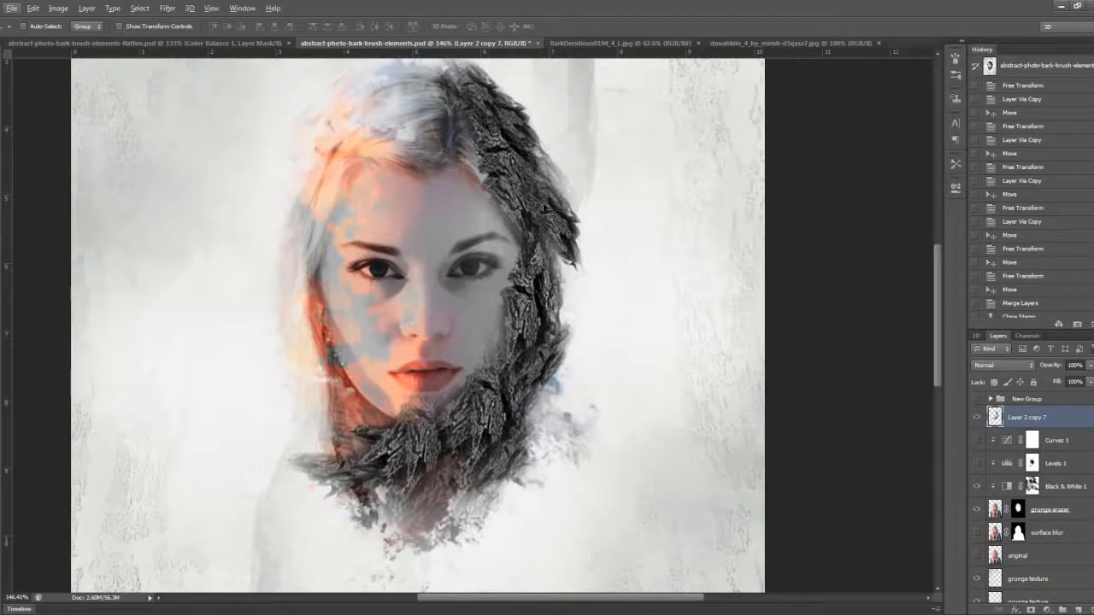
{"action": "scroll", "coordinate": [534, 218], "scroll_direction": "down", "scroll_amount": 2}
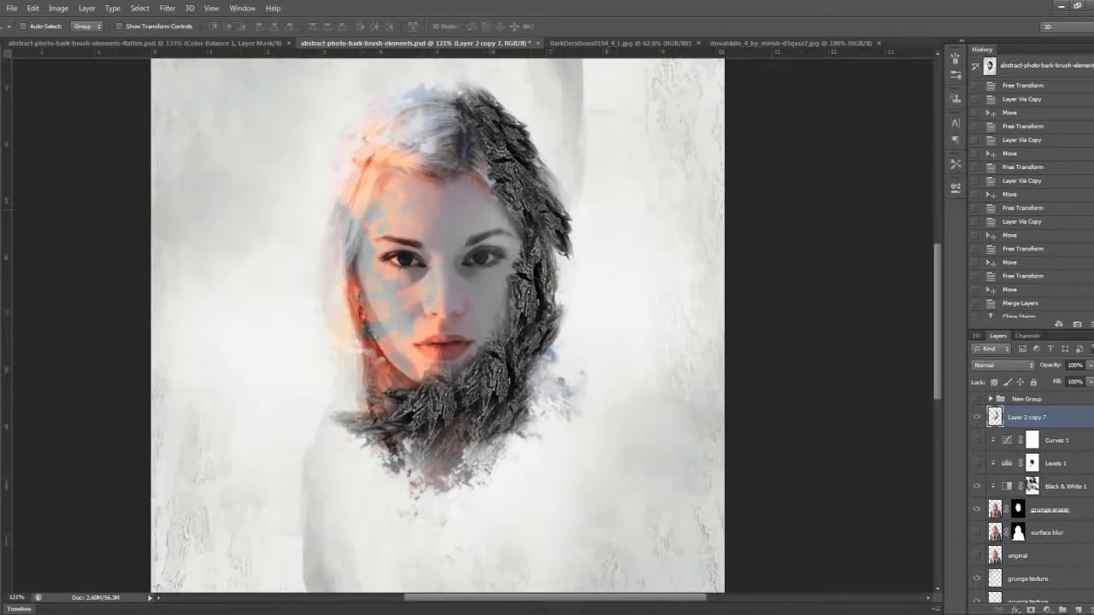
Activate the Eraser Tool in the working portrait document and inspect the bark edges around the hair and neck
{"action": "left_click", "coordinate": [1, 214]}
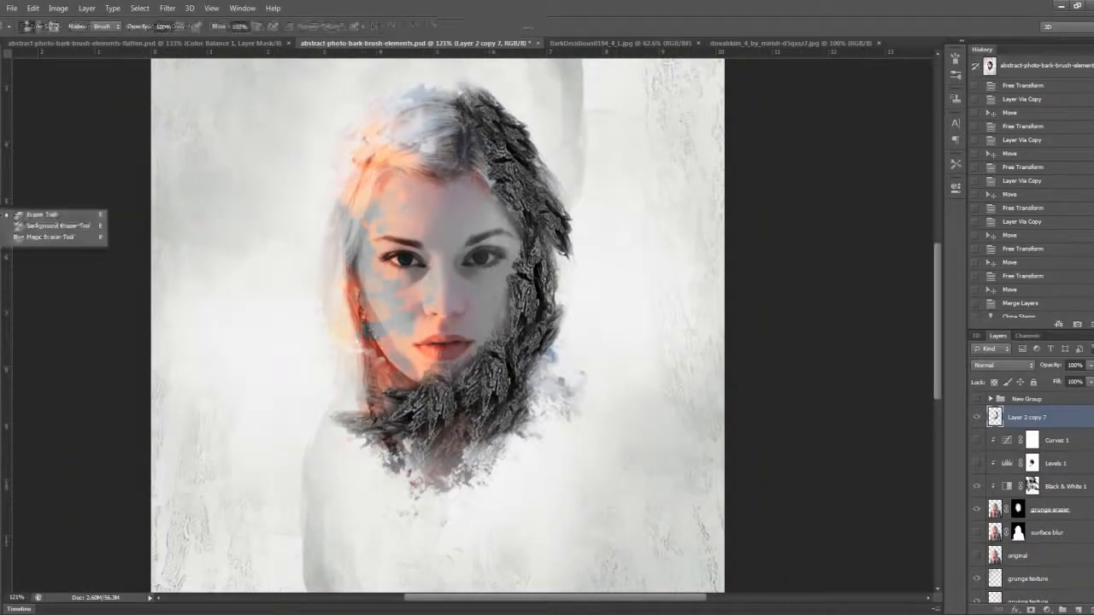
{"action": "left_click", "coordinate": [39, 217]}
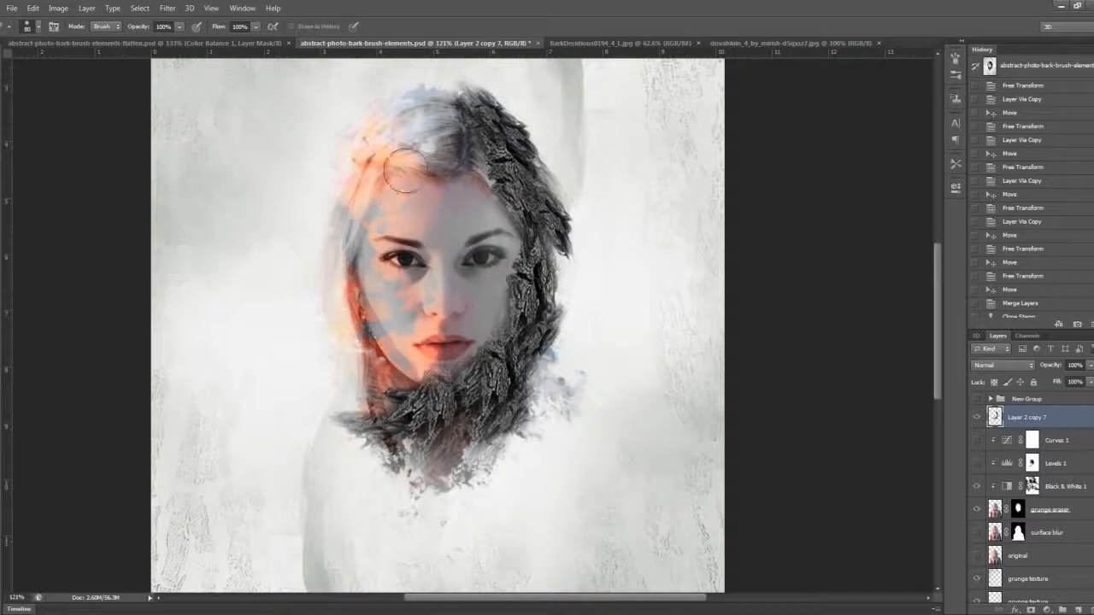
{"action": "scroll", "coordinate": [435, 166], "scroll_direction": "down", "scroll_amount": 3}
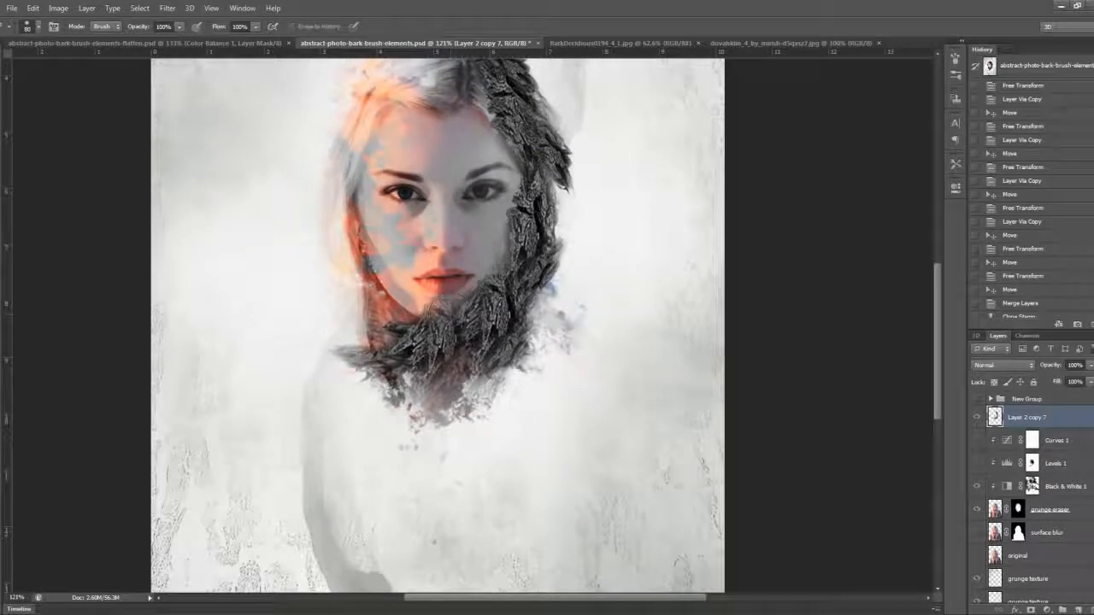
{"action": "scroll", "coordinate": [478, 312], "scroll_direction": "up", "scroll_amount": 4}
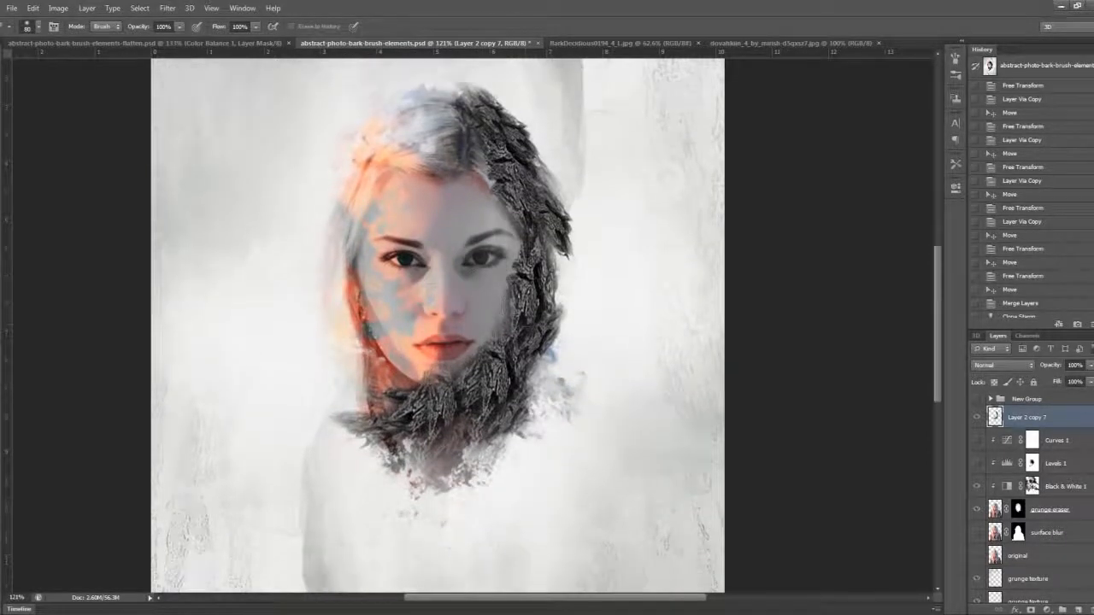
{"action": "scroll", "coordinate": [437, 325], "scroll_direction": "down", "scroll_amount": 2}
Return to abstract-photo-bark-brush-elements-flatten.psd and review the finished portrait from the upper hair down to the collar tip
{"action": "left_click", "coordinate": [137, 43]}
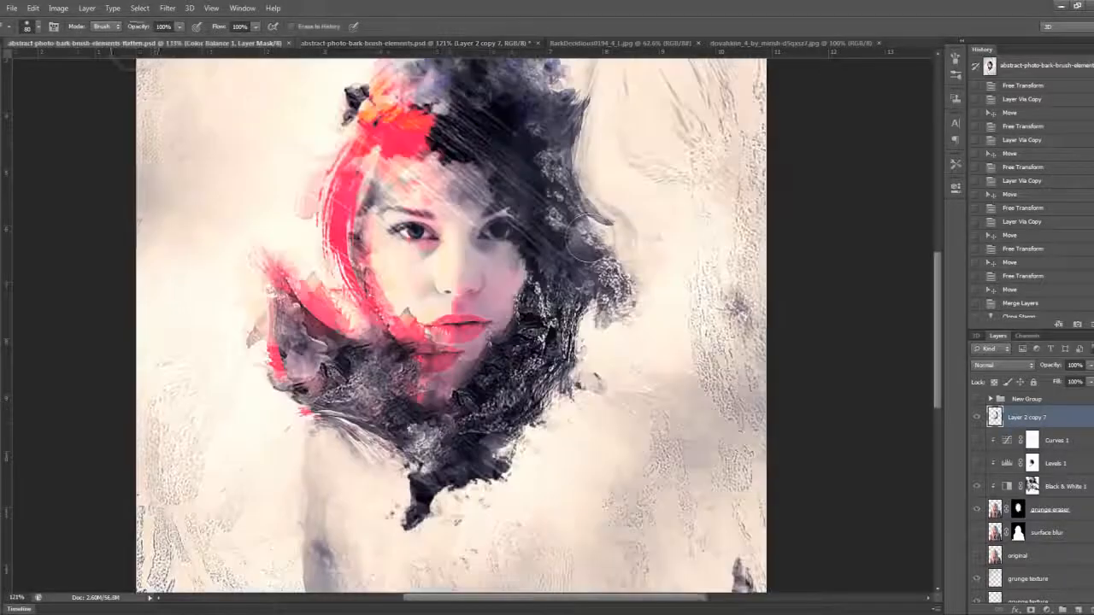
{"action": "scroll", "coordinate": [598, 264], "scroll_direction": "up", "scroll_amount": 3}
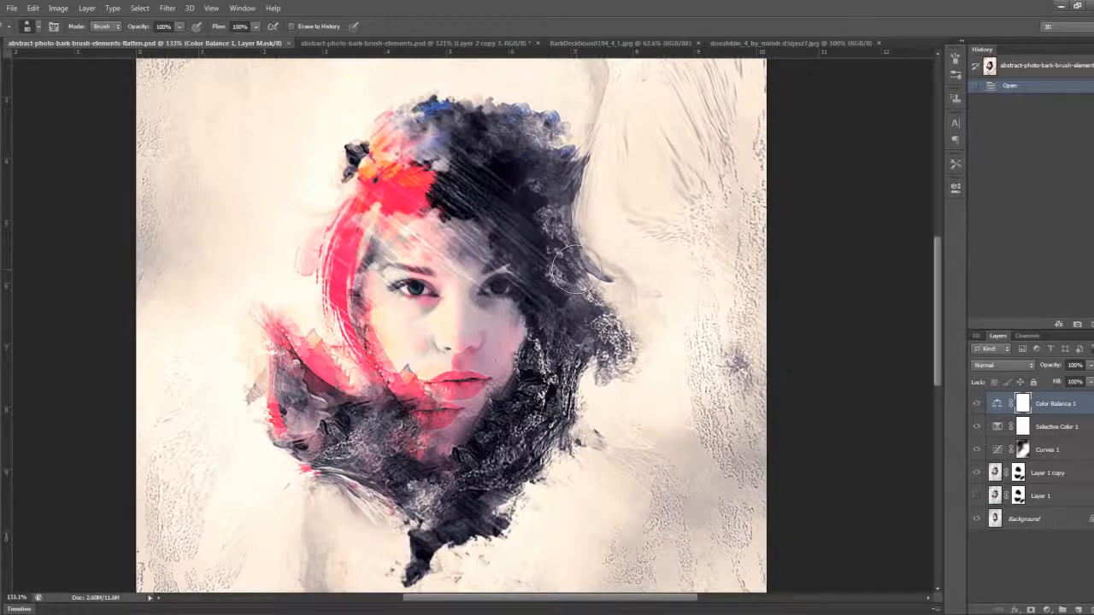
{"action": "scroll", "coordinate": [552, 269], "scroll_direction": "down", "scroll_amount": 2}
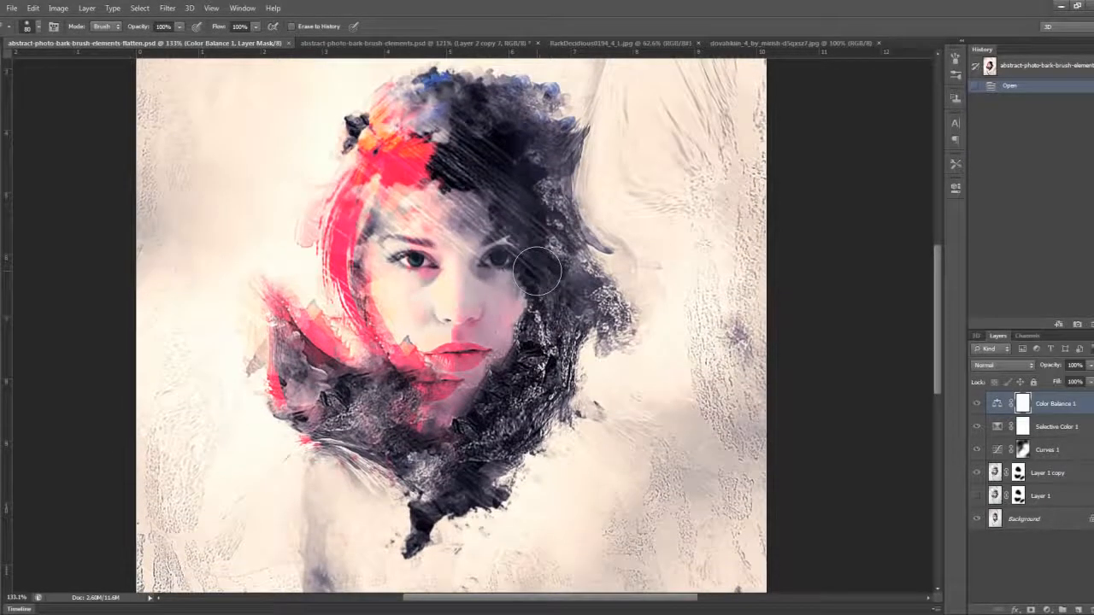
{"action": "scroll", "coordinate": [444, 243], "scroll_direction": "up", "scroll_amount": 1}
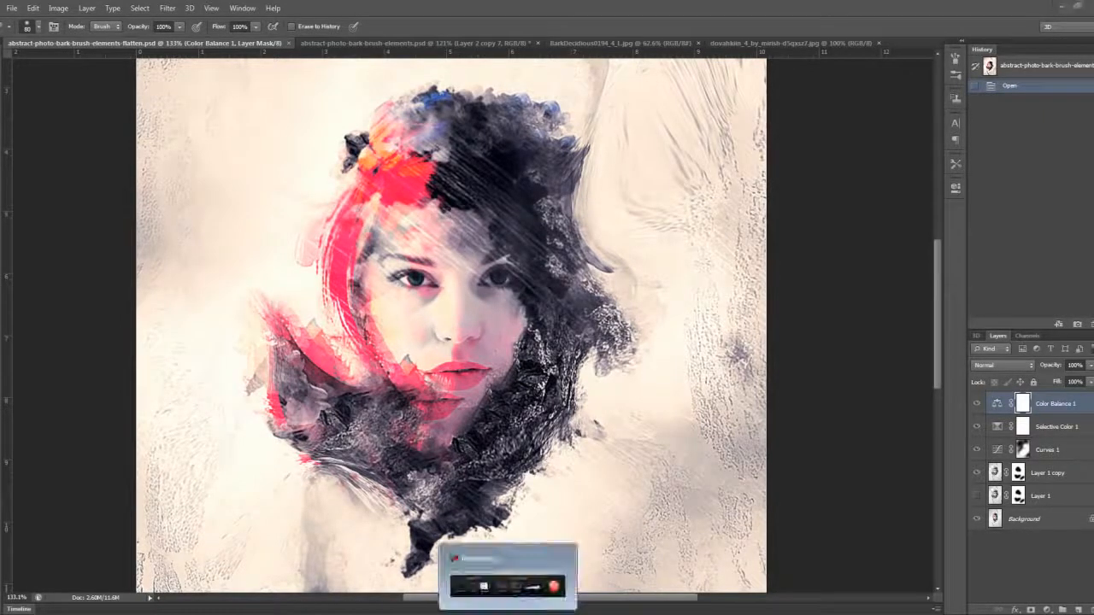
{"action": "left_click", "coordinate": [509, 614]}
{"action": "left_click", "coordinate": [267, 529]}
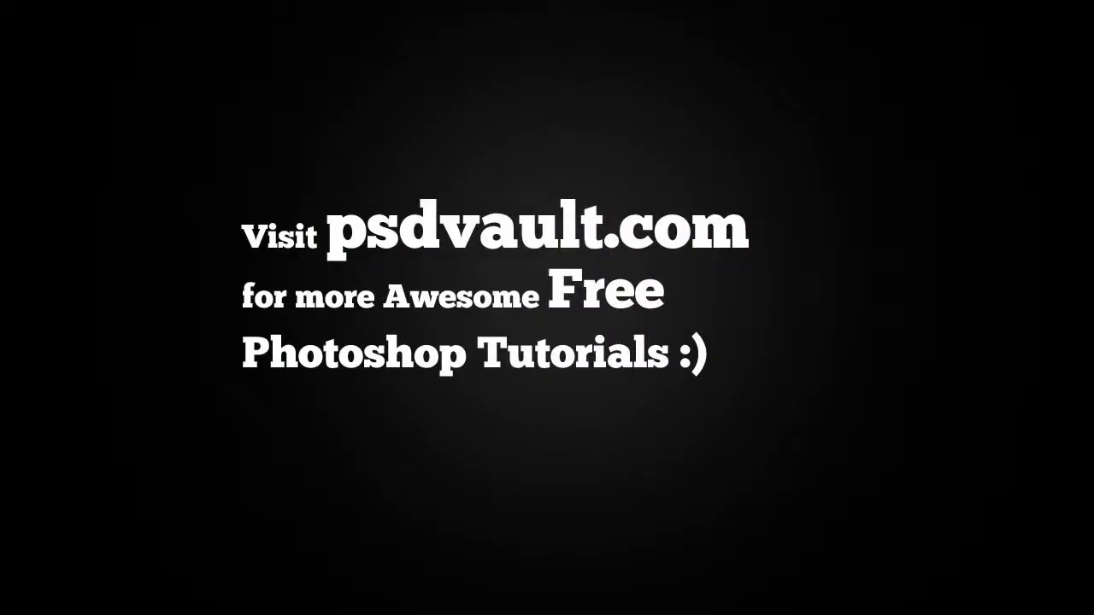